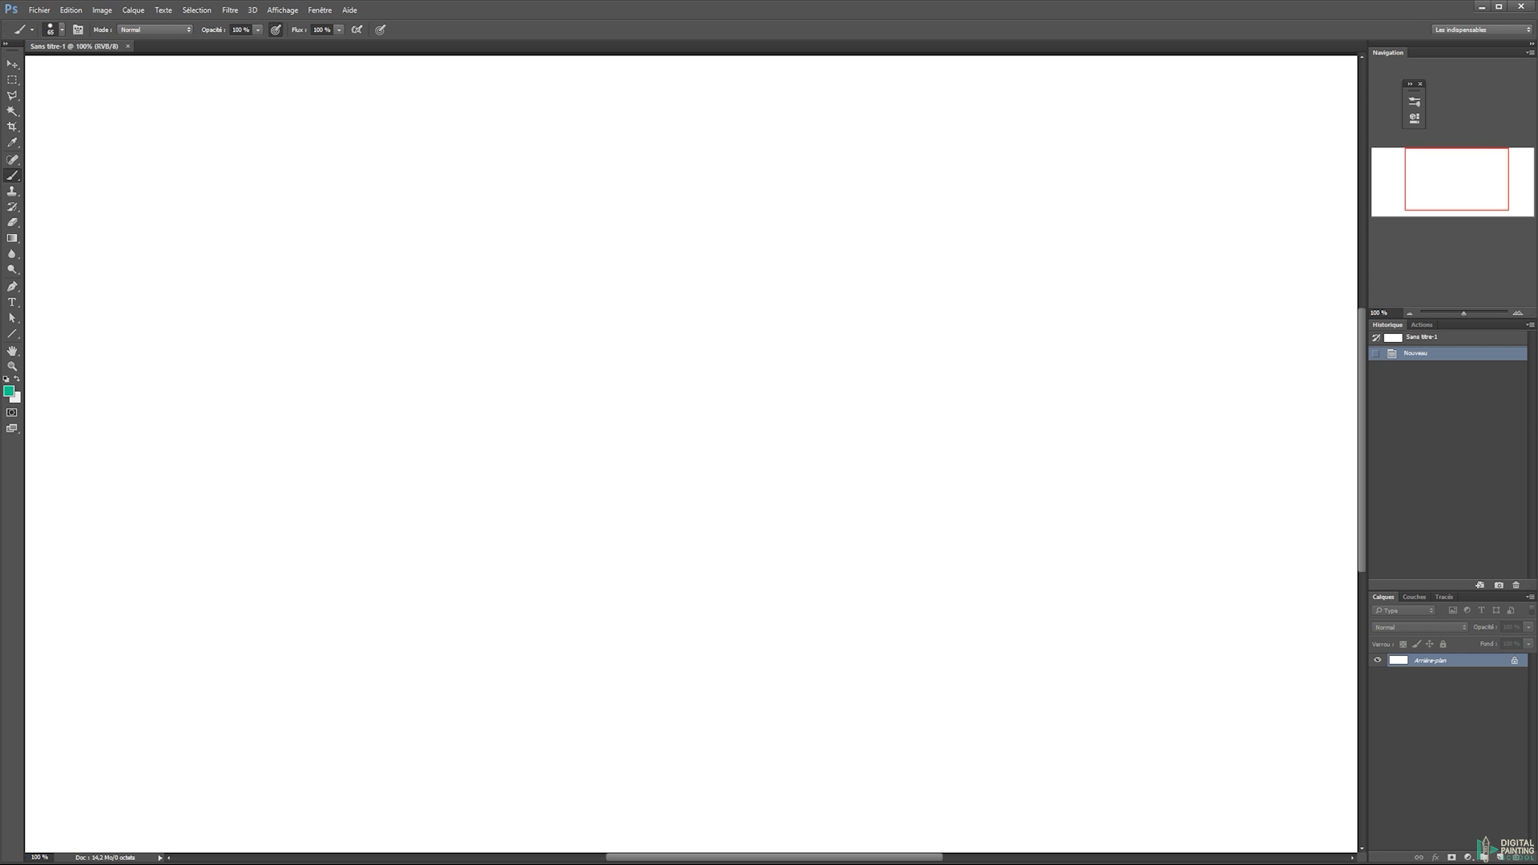
Paint a patch of diagonal teal-green brush strokes and partly overlap its lower edge with red strokes
mouse_move(379, 223)
mouse_down()
mouse_move(301, 363)
mouse_move(445, 226)
mouse_move(358, 393)
mouse_move(375, 415)
mouse_up()
key(x)
key(i)
click(13, 394)
mouse_move(1278, 440)
mouse_down()
mouse_move(1314, 410)
mouse_move(1372, 413)
mouse_up()
click(1492, 412)
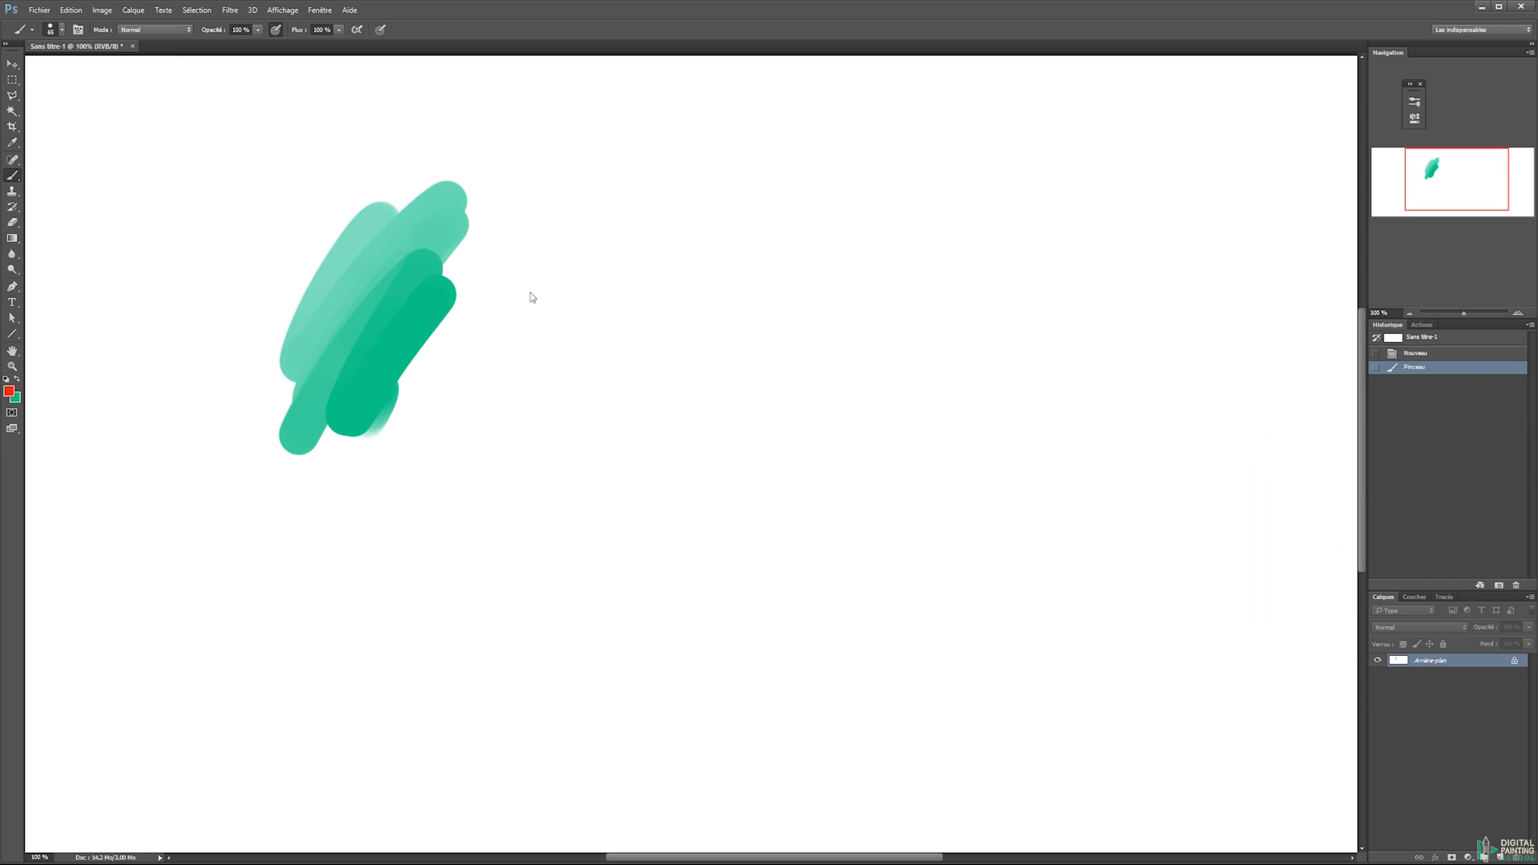
mouse_move(541, 295)
mouse_down()
mouse_move(452, 343)
mouse_move(439, 347)
mouse_move(452, 308)
mouse_move(354, 365)
mouse_move(399, 317)
mouse_move(372, 358)
mouse_move(388, 342)
mouse_move(392, 387)
mouse_move(382, 324)
mouse_up()
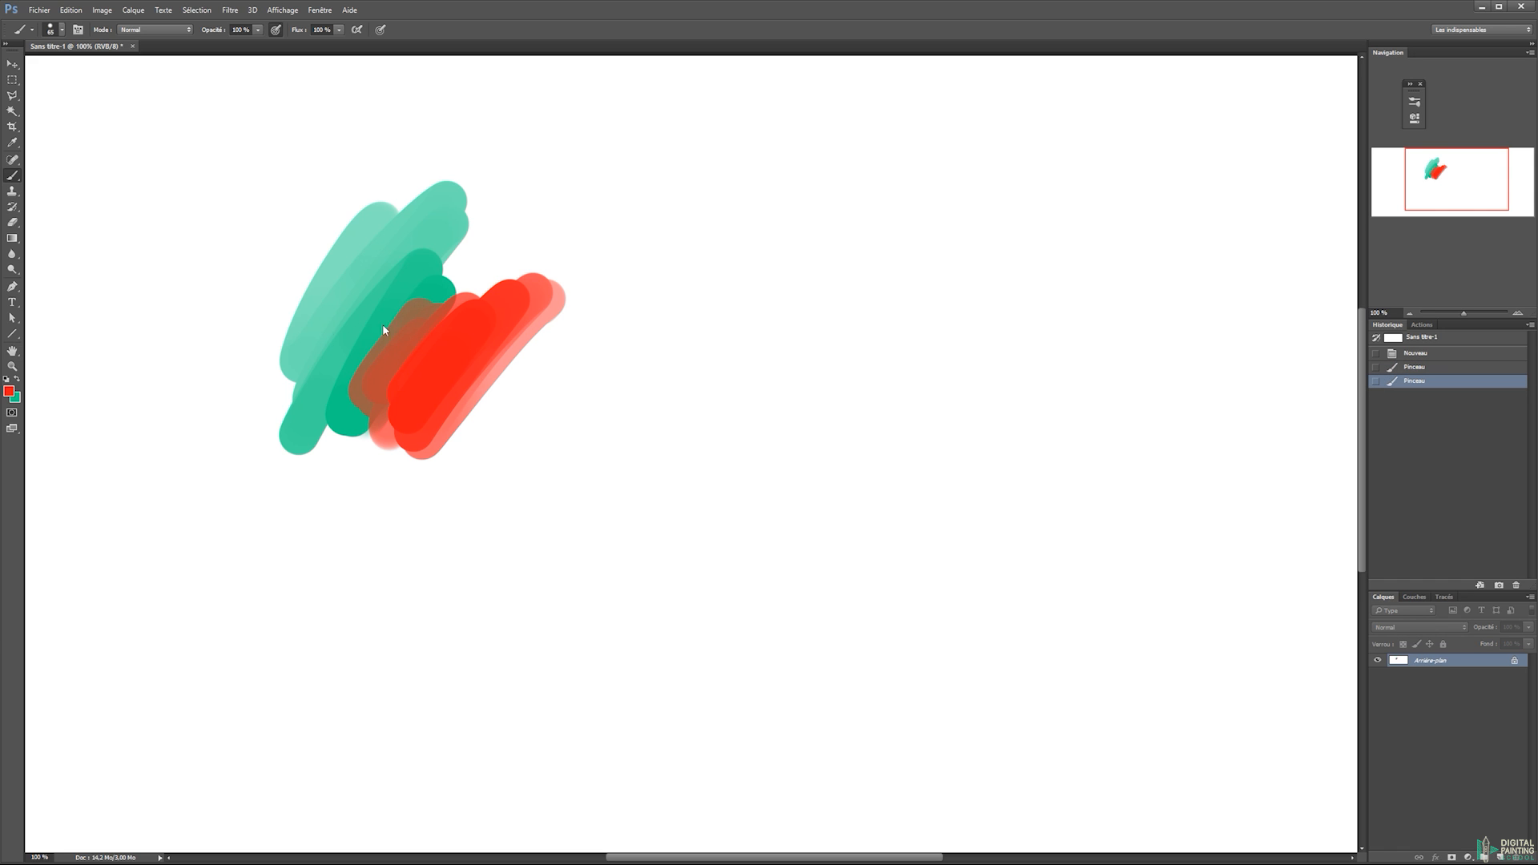
Sample the blended brownish-red colour where the red strokes overlap the green patch
key(alt)
drag(412, 301, 445, 306)
key(alt)
mouse_move(425, 298)
mouse_down()
mouse_move(425, 284)
mouse_move(404, 287)
mouse_move(414, 308)
mouse_move(402, 302)
mouse_move(416, 307)
mouse_move(412, 268)
mouse_move(329, 259)
mouse_move(353, 299)
mouse_move(383, 298)
mouse_up()
alt+click(418, 319)
Choose a lime green with the on-canvas colour wheel and paint a small blob above the red strokes
ctrl+alt+shift+right_click(529, 302)
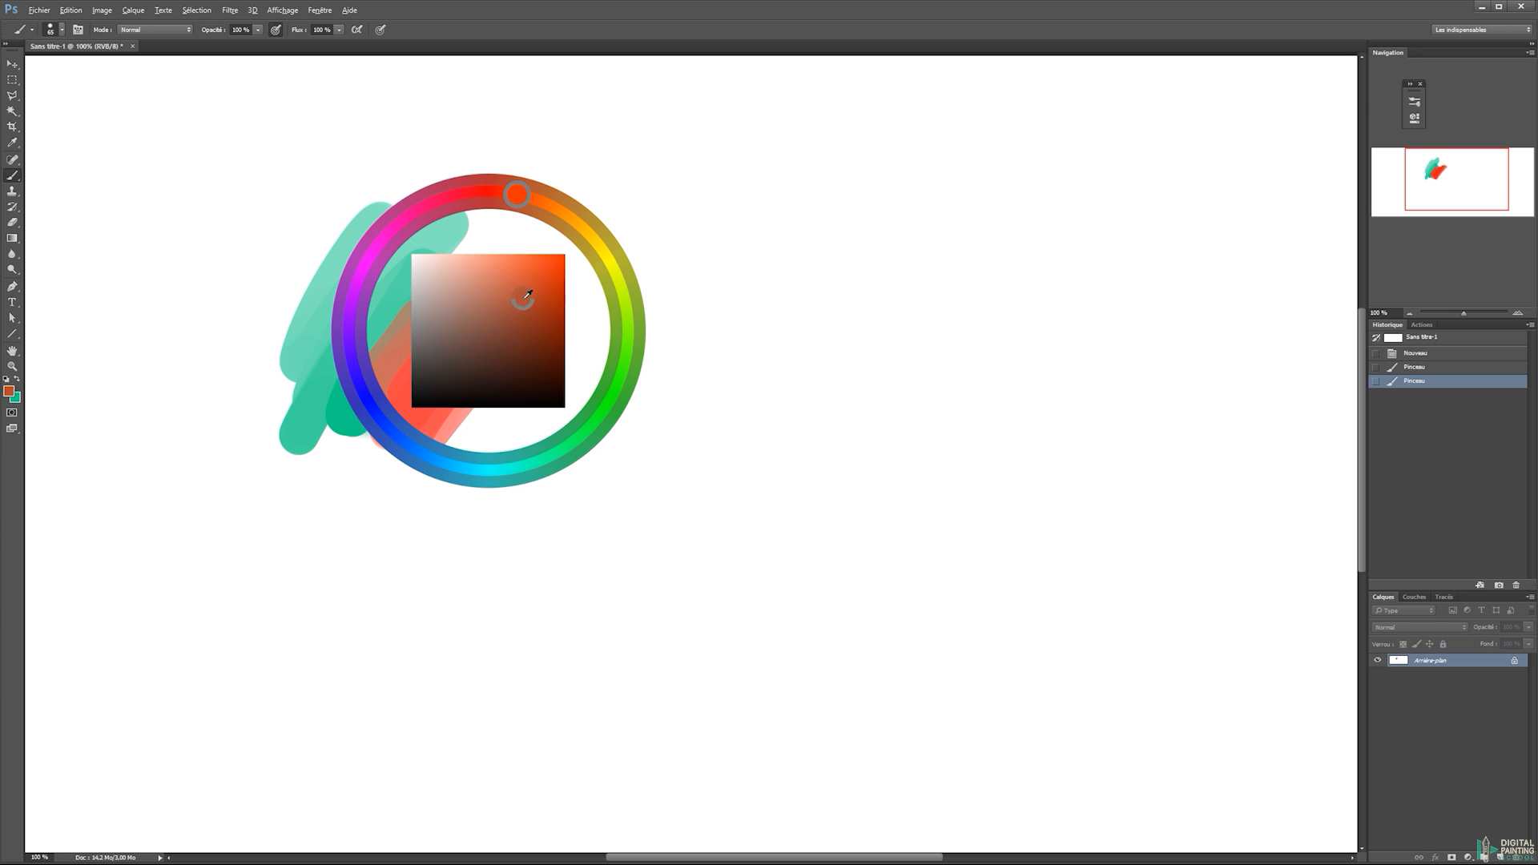
mouse_move(522, 287)
mouse_down()
mouse_move(551, 253)
mouse_move(560, 299)
mouse_move(501, 256)
mouse_move(511, 280)
mouse_move(470, 316)
mouse_move(460, 272)
mouse_move(559, 250)
mouse_move(556, 291)
mouse_move(532, 291)
mouse_move(552, 240)
mouse_move(591, 240)
mouse_move(613, 364)
mouse_move(551, 432)
mouse_move(413, 429)
mouse_move(357, 365)
mouse_move(359, 330)
mouse_move(413, 423)
mouse_move(389, 431)
mouse_move(542, 275)
mouse_move(519, 302)
mouse_move(521, 273)
mouse_move(449, 381)
mouse_move(447, 453)
mouse_move(464, 342)
mouse_move(437, 433)
mouse_move(483, 330)
mouse_move(537, 270)
mouse_up()
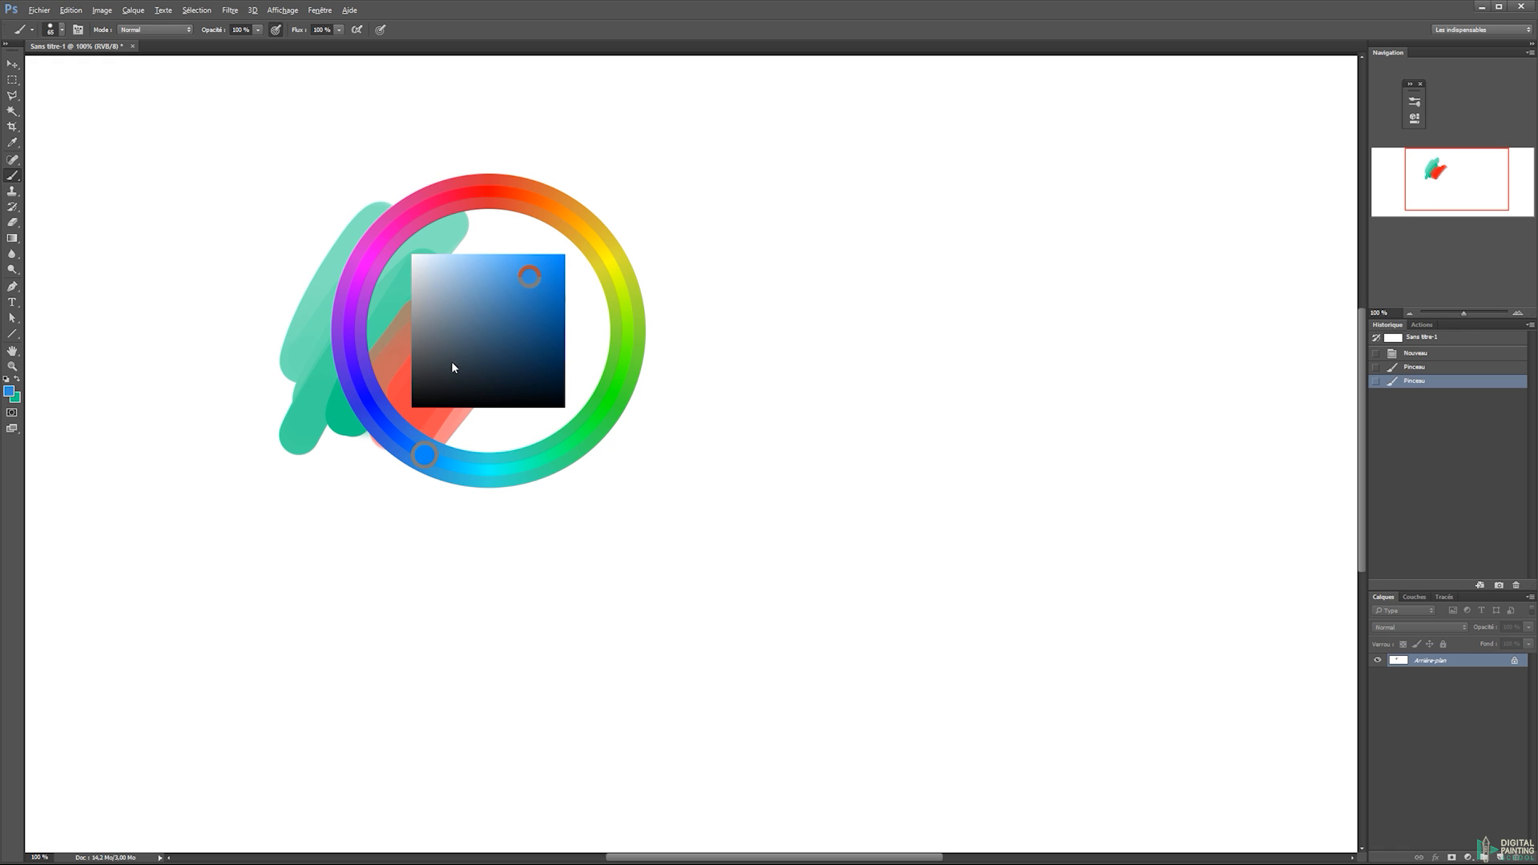
mouse_move(439, 438)
mouse_down()
mouse_move(542, 450)
mouse_move(615, 297)
mouse_move(631, 326)
mouse_up()
mouse_move(512, 301)
mouse_down()
mouse_move(515, 268)
mouse_move(542, 256)
mouse_up()
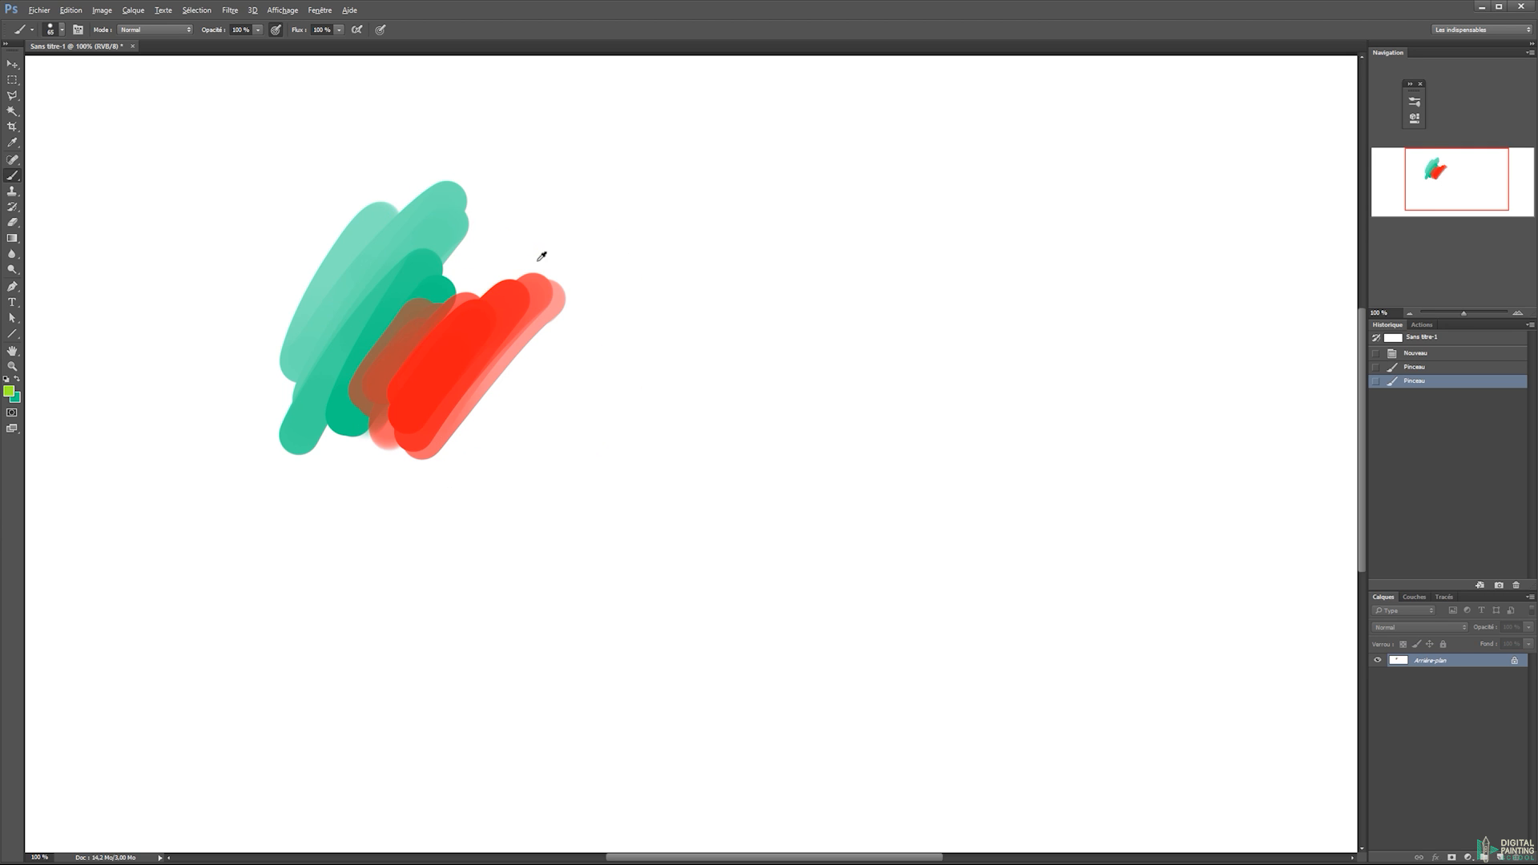
mouse_move(537, 160)
mouse_down()
mouse_move(514, 202)
mouse_move(558, 200)
mouse_move(577, 240)
mouse_up()
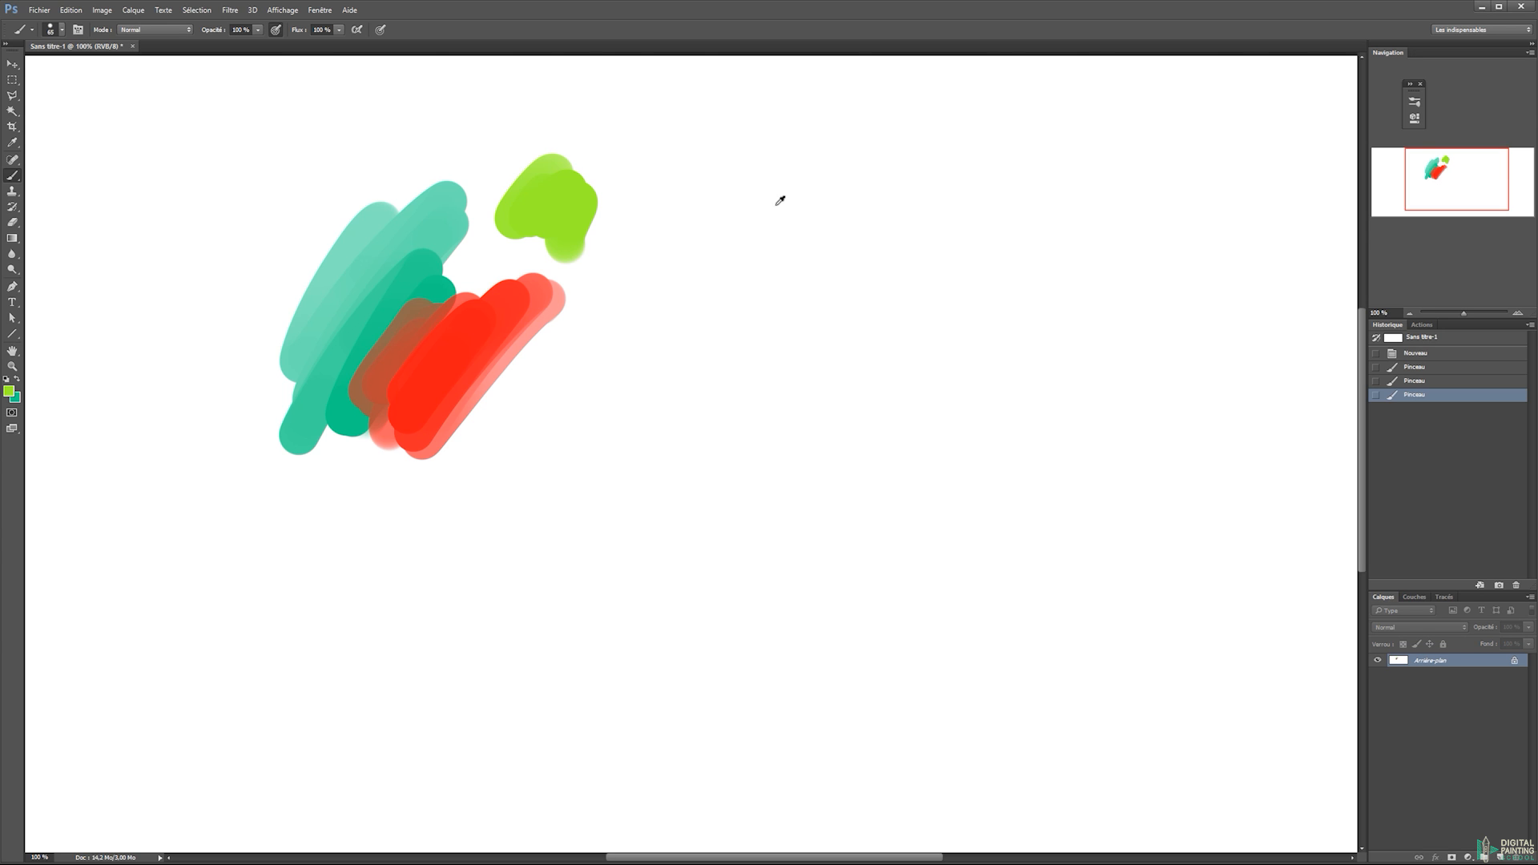
Set the foreground colour to the dark green 699d26 in the colour picker
key(n)
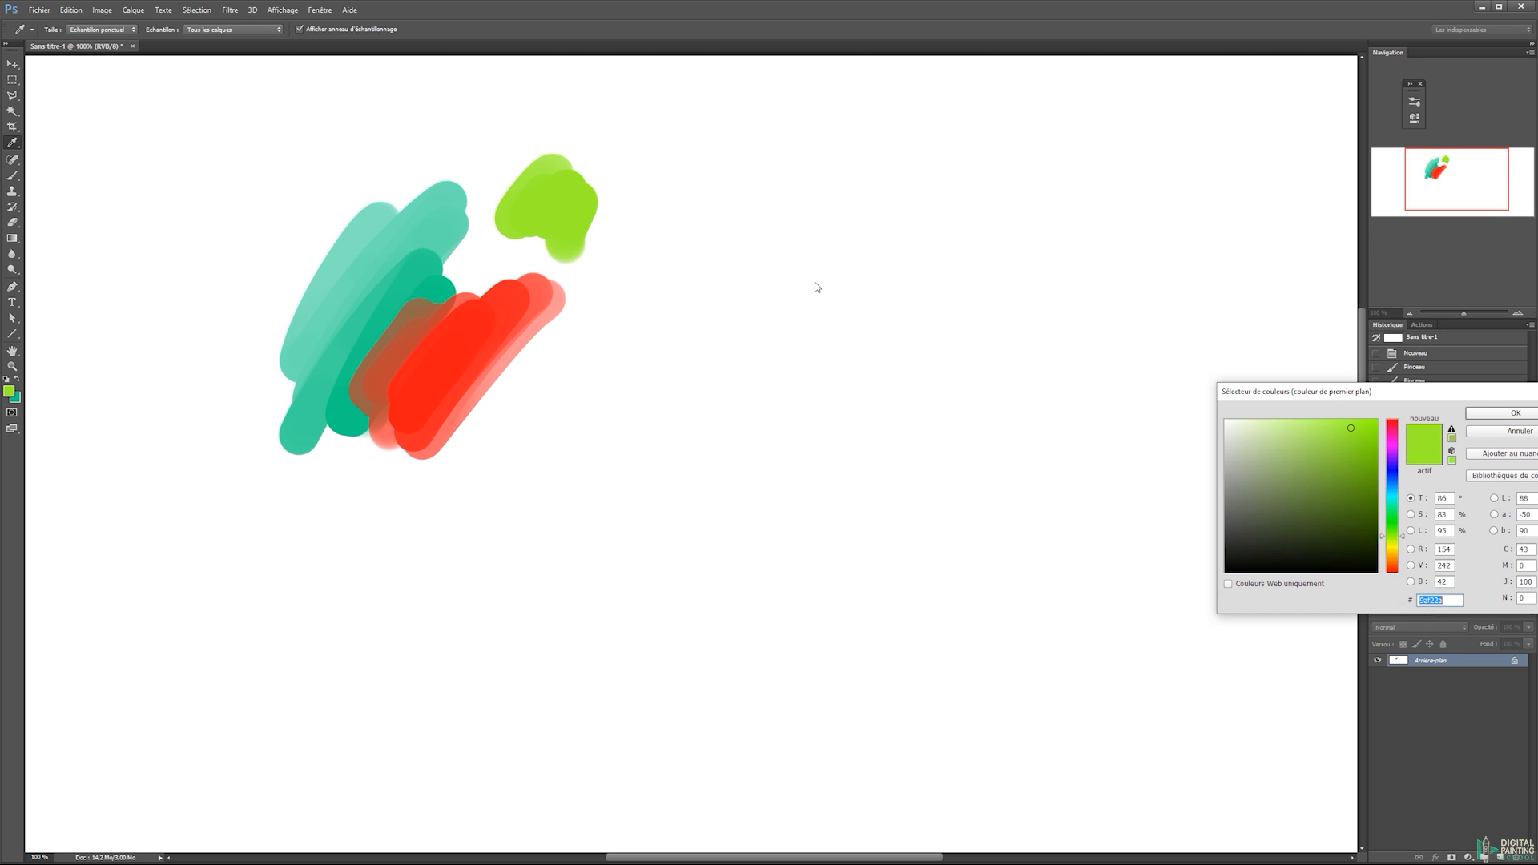
drag(1302, 392, 883, 298)
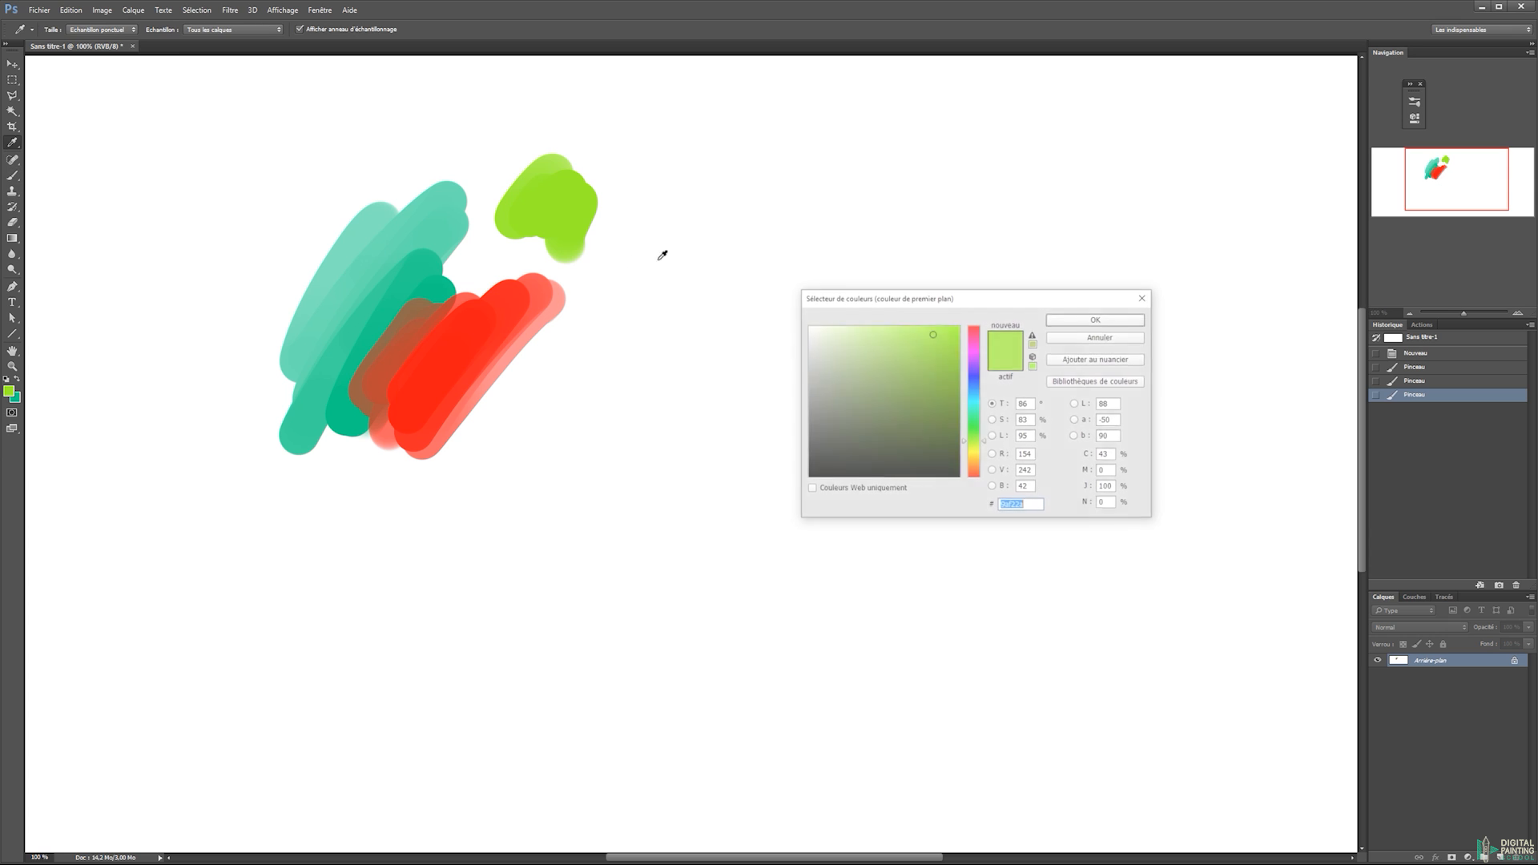
click(921, 384)
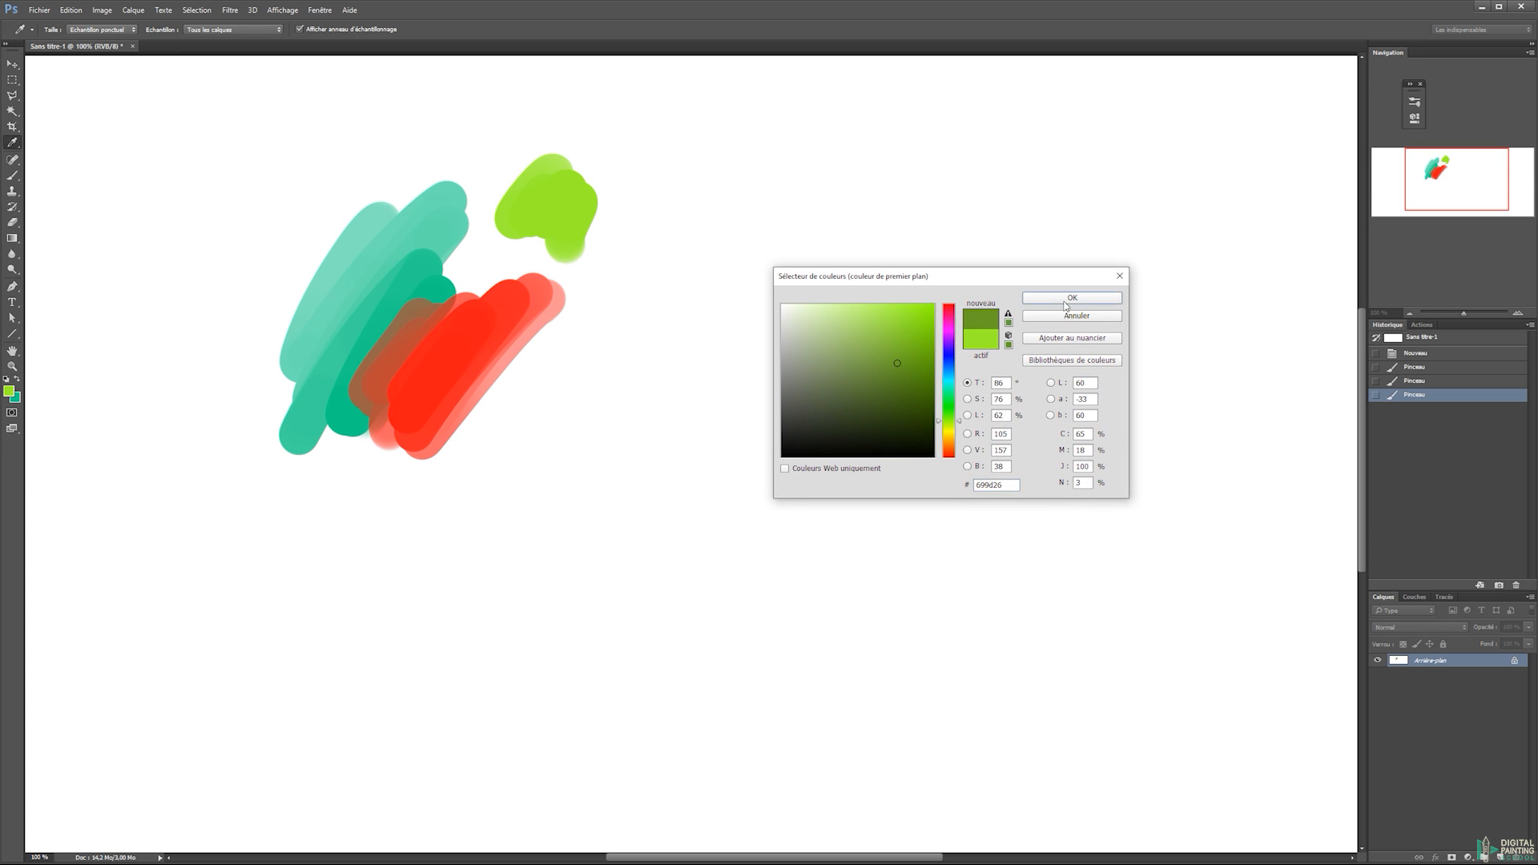
click(1066, 305)
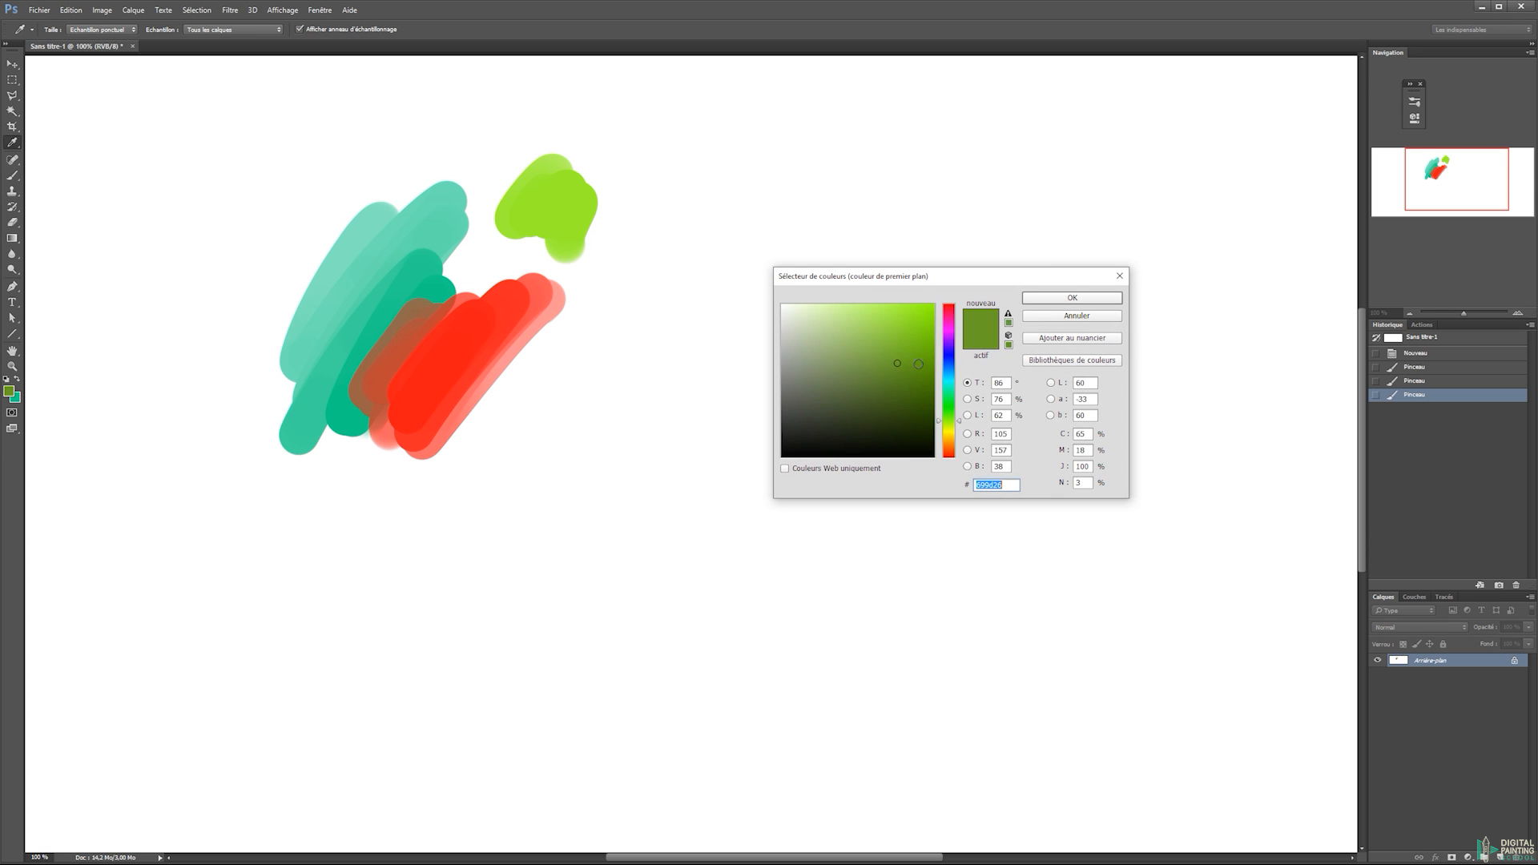
click(1025, 315)
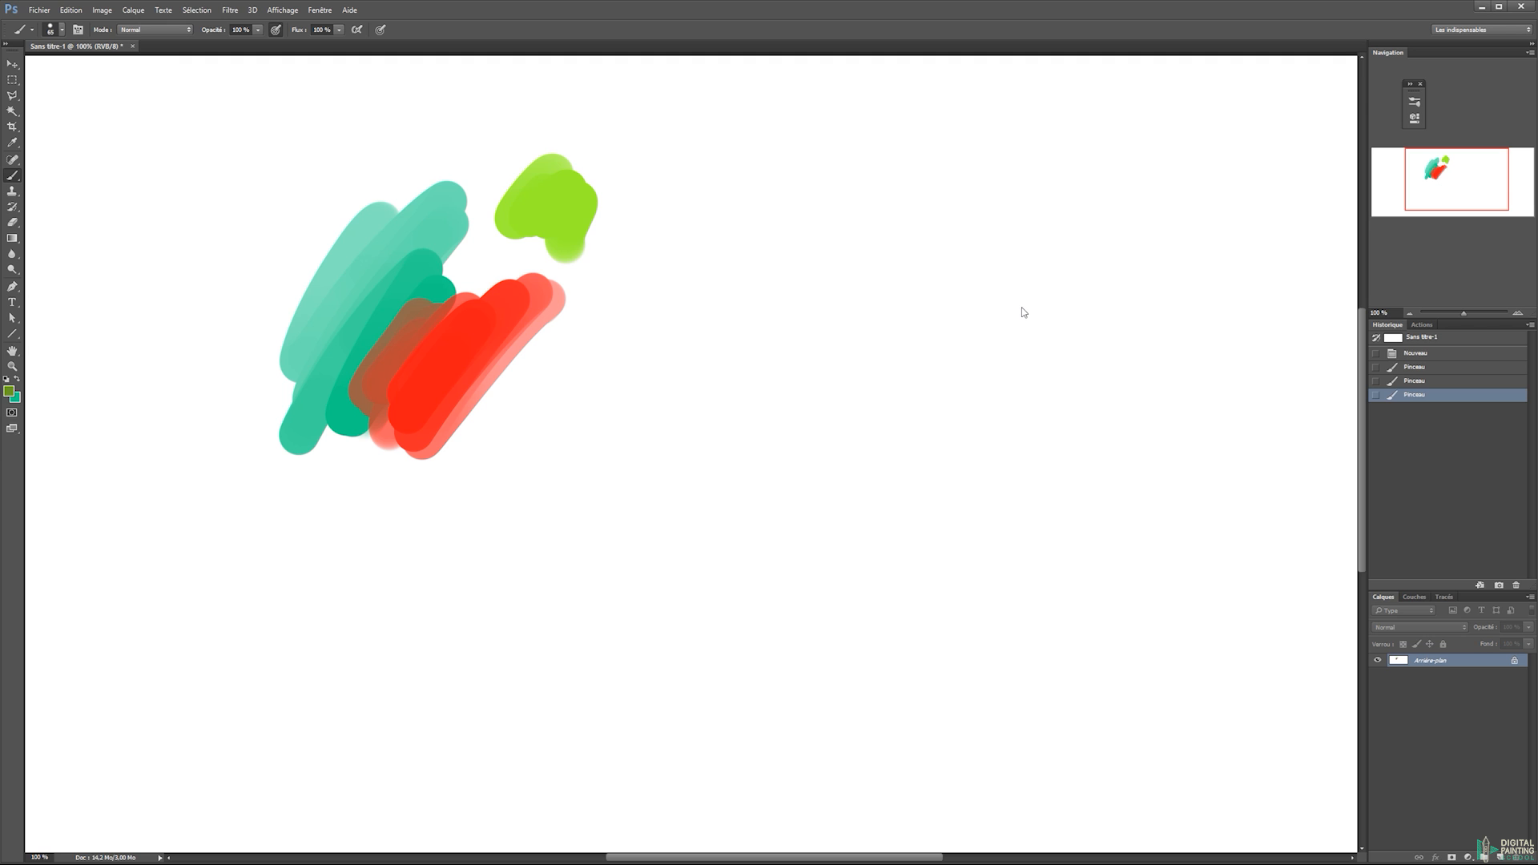
Choose an orange-red with the on-canvas colour wheel and paint a small blob beside the red strokes
alt+shift+right_click(608, 330)
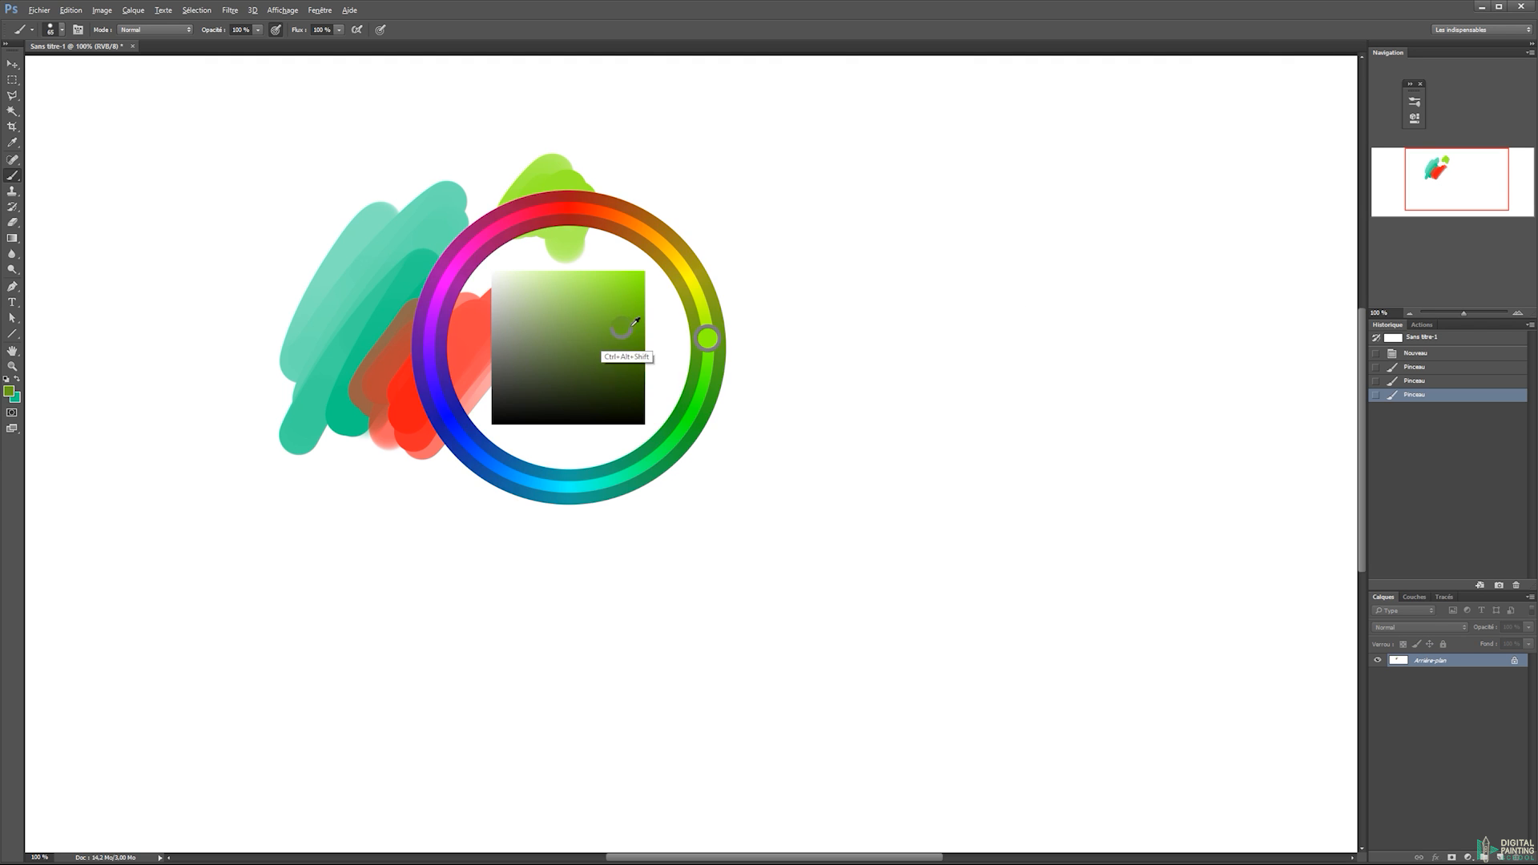
mouse_move(629, 228)
mouse_down()
mouse_move(578, 209)
mouse_move(581, 259)
mouse_move(611, 277)
mouse_up()
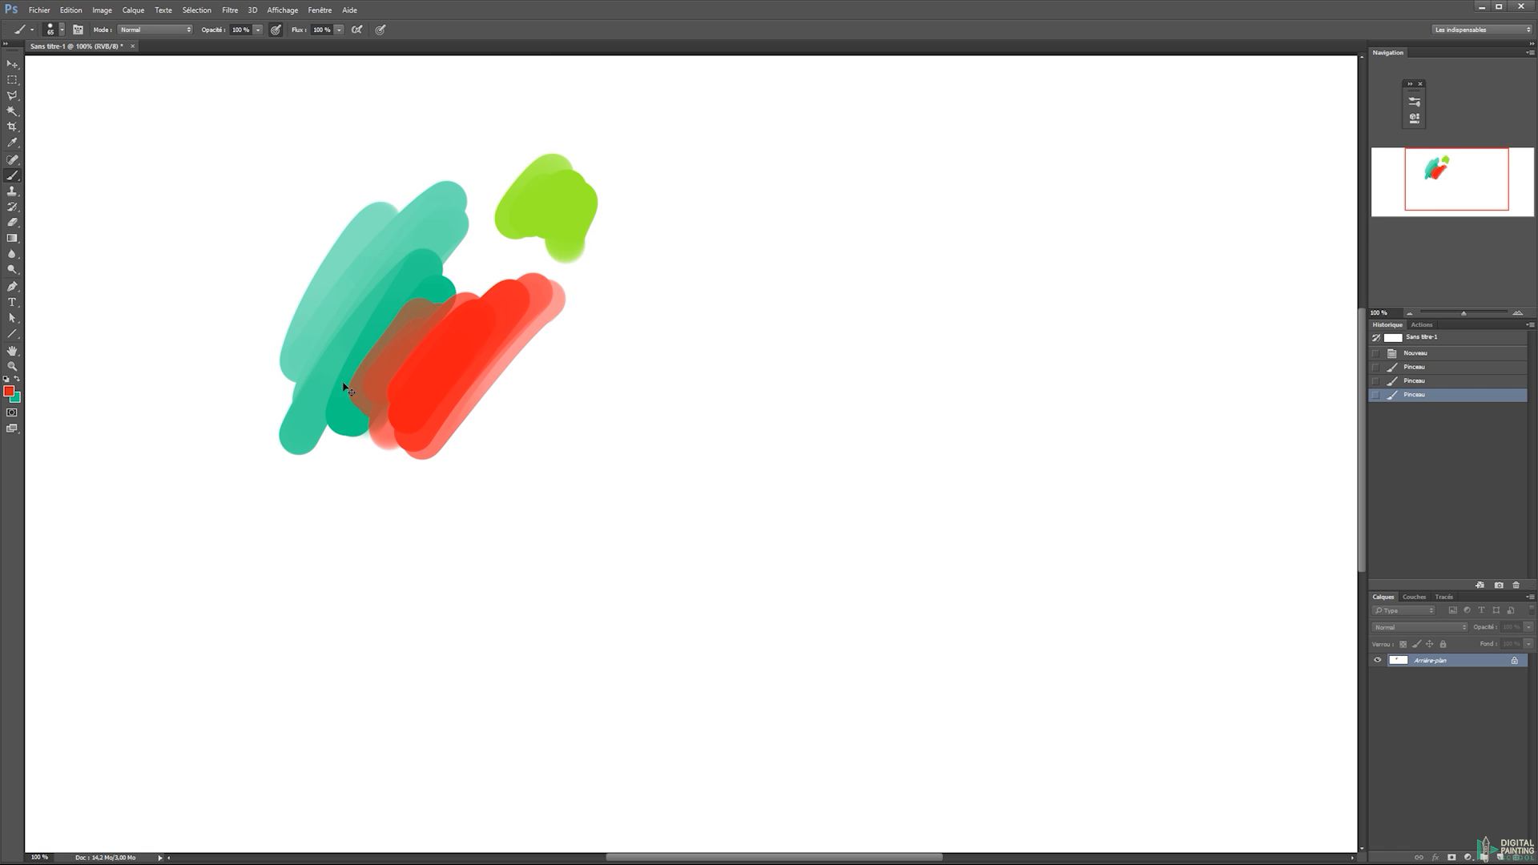
drag(615, 356, 628, 370)
Paint adjoining teal and orange-red patches beside the small red blob, swapping foreground and background colours between them
click(18, 381)
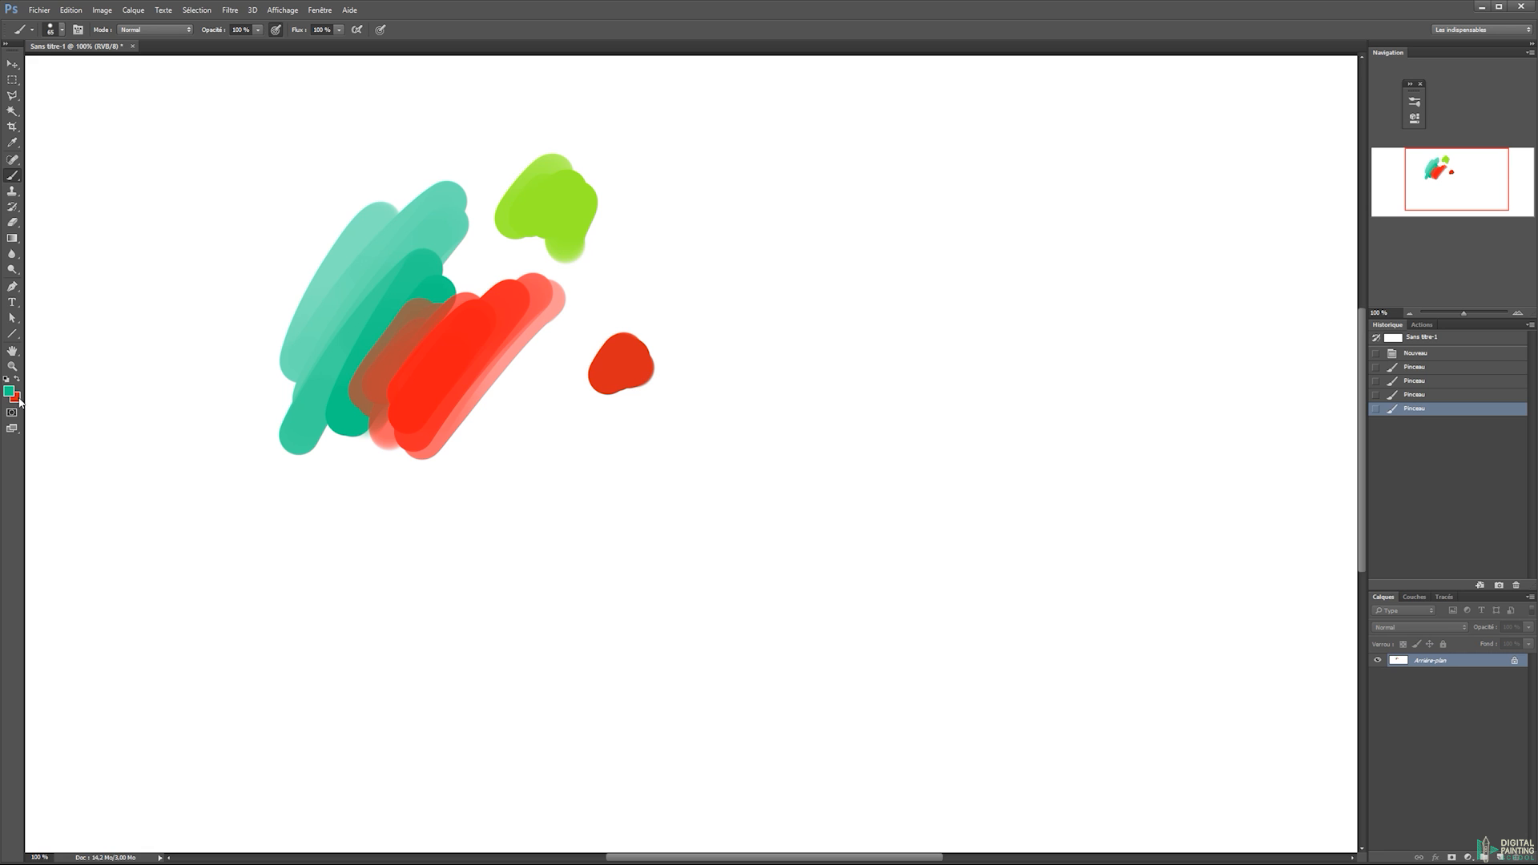
drag(712, 343, 765, 381)
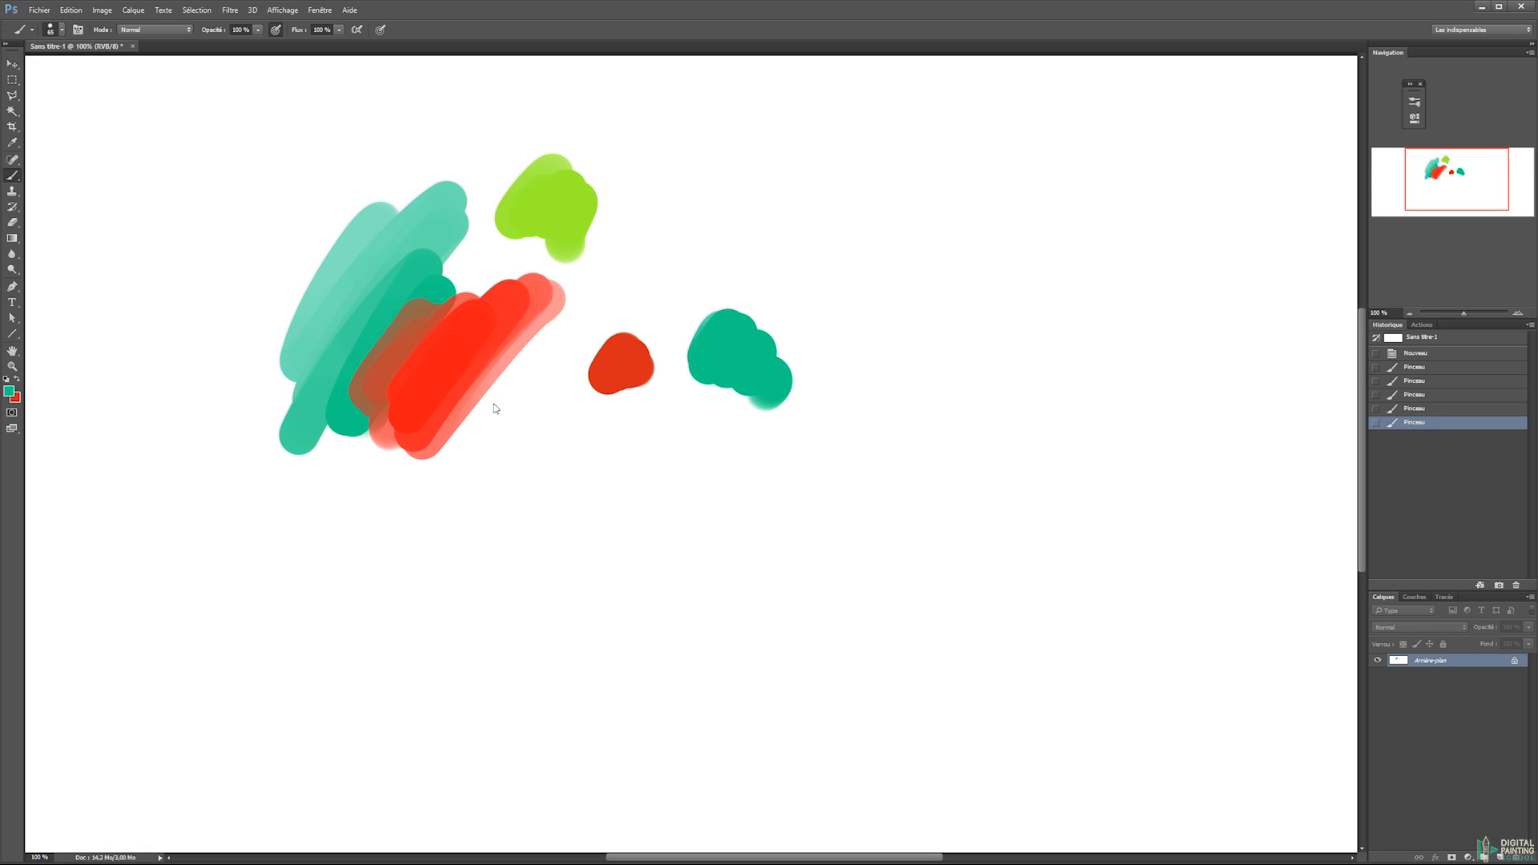
click(20, 380)
drag(753, 329, 818, 324)
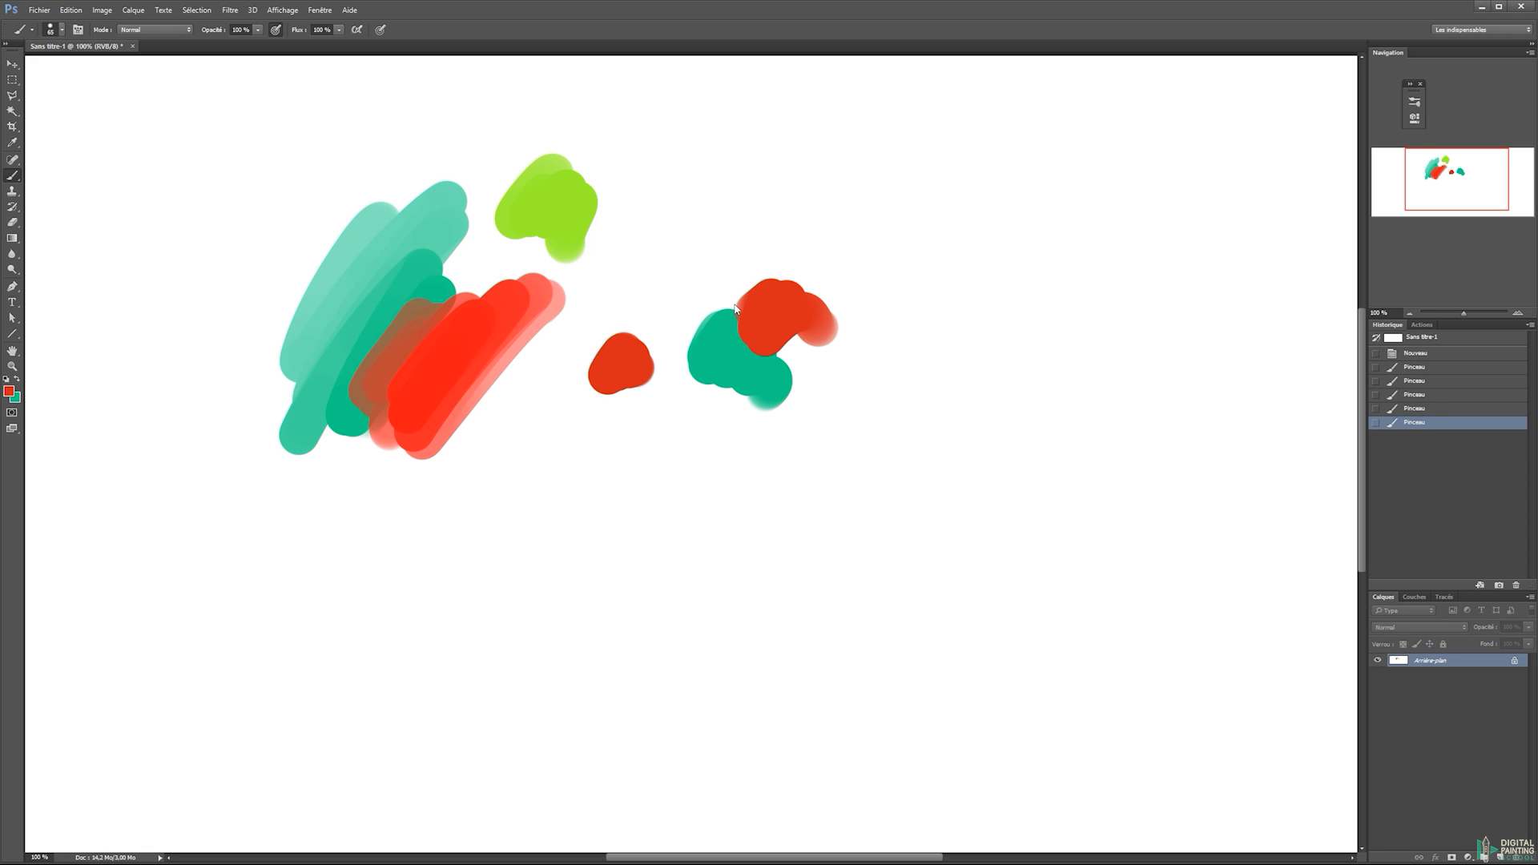
drag(730, 194, 743, 294)
click(21, 380)
mouse_move(801, 212)
mouse_down()
mouse_move(794, 267)
mouse_move(857, 312)
mouse_up()
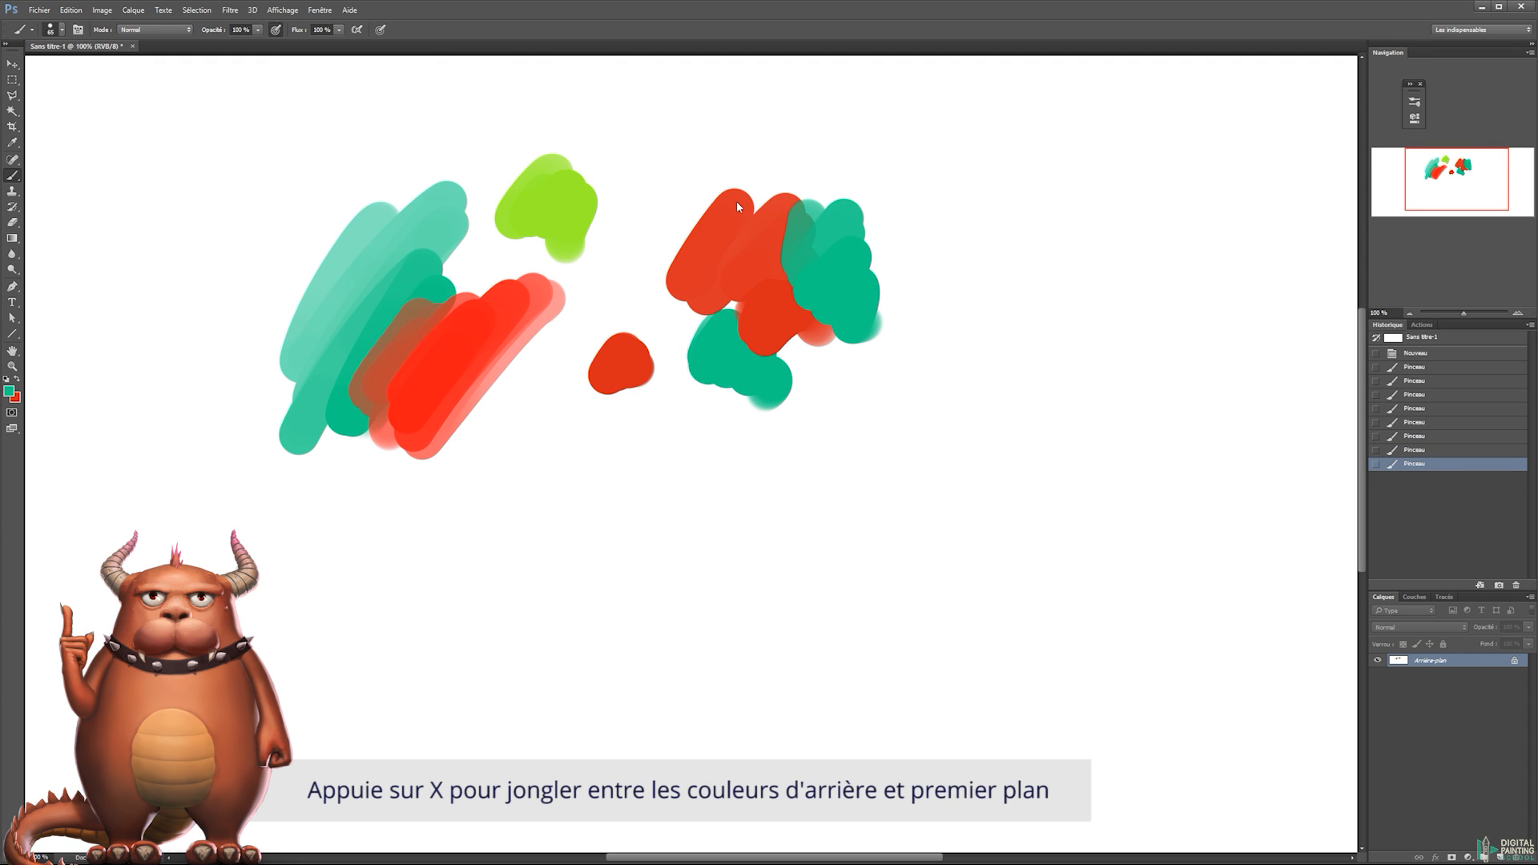
Paint short strokes between the lime blob and the red patch, alternating the foreground and background colours
key(x)
mouse_move(662, 209)
mouse_down()
mouse_move(691, 255)
mouse_move(658, 226)
mouse_move(639, 237)
mouse_up()
key(x)
key(x)
mouse_move(664, 181)
mouse_down()
mouse_move(554, 200)
mouse_move(621, 173)
mouse_move(639, 211)
mouse_move(619, 166)
mouse_move(630, 206)
mouse_move(720, 302)
mouse_move(660, 178)
mouse_move(678, 204)
mouse_up()
key(x)
Sample lime green and orange-brown from the canvas and paint an orange-brown stroke over the edge of the red patch
alt+click(560, 210)
key(x)
key(ctrl+z)
alt+click(672, 191)
drag(698, 214, 707, 242)
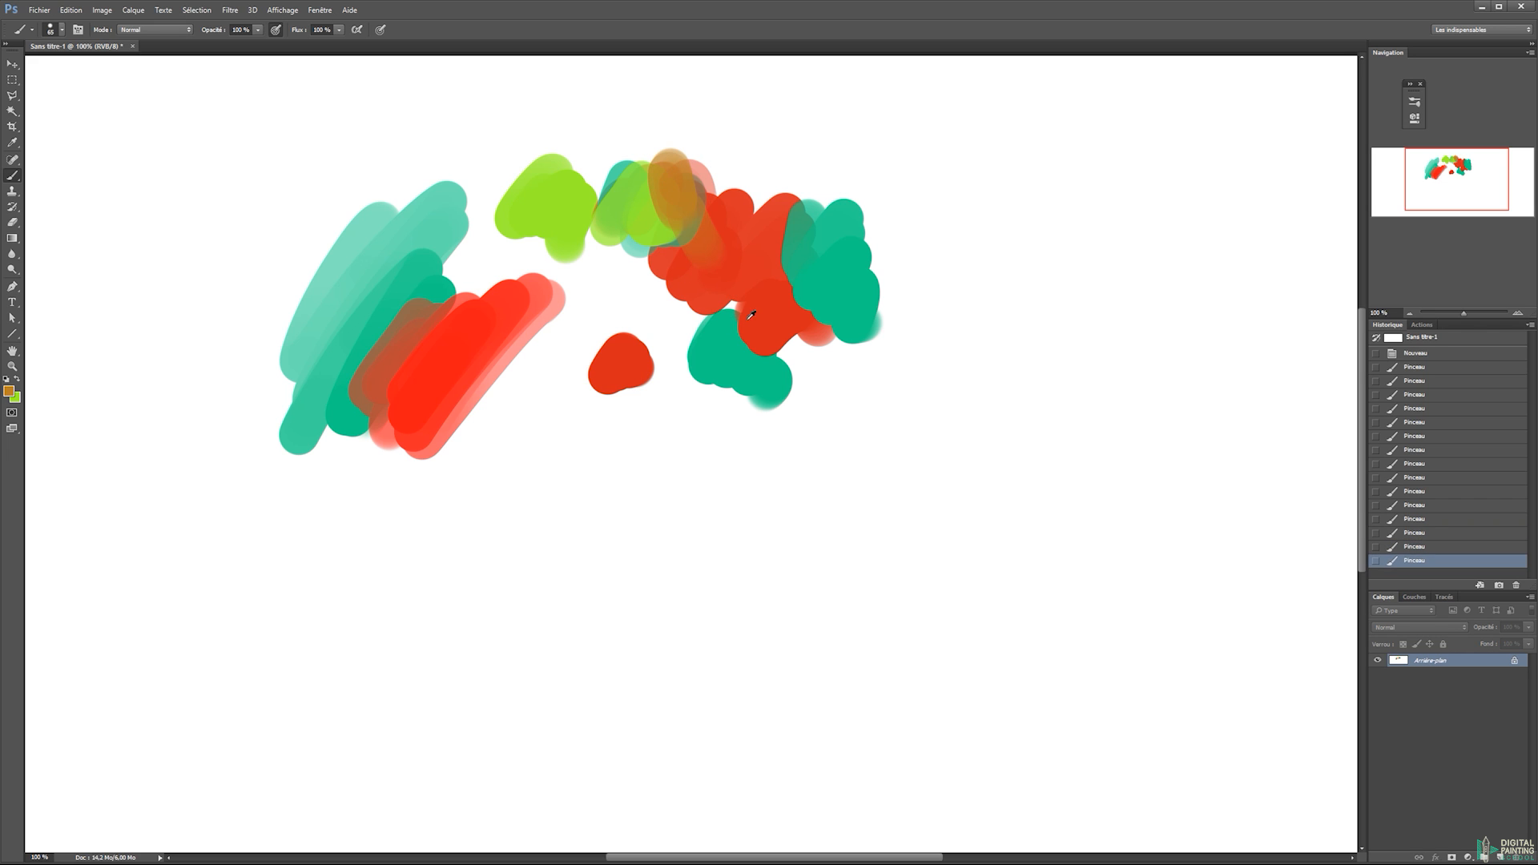
Sample the orange-red and paint two diagonal strokes below the blob, one at 100% and one at 91% brush opacity
alt+click(755, 261)
drag(546, 466, 477, 570)
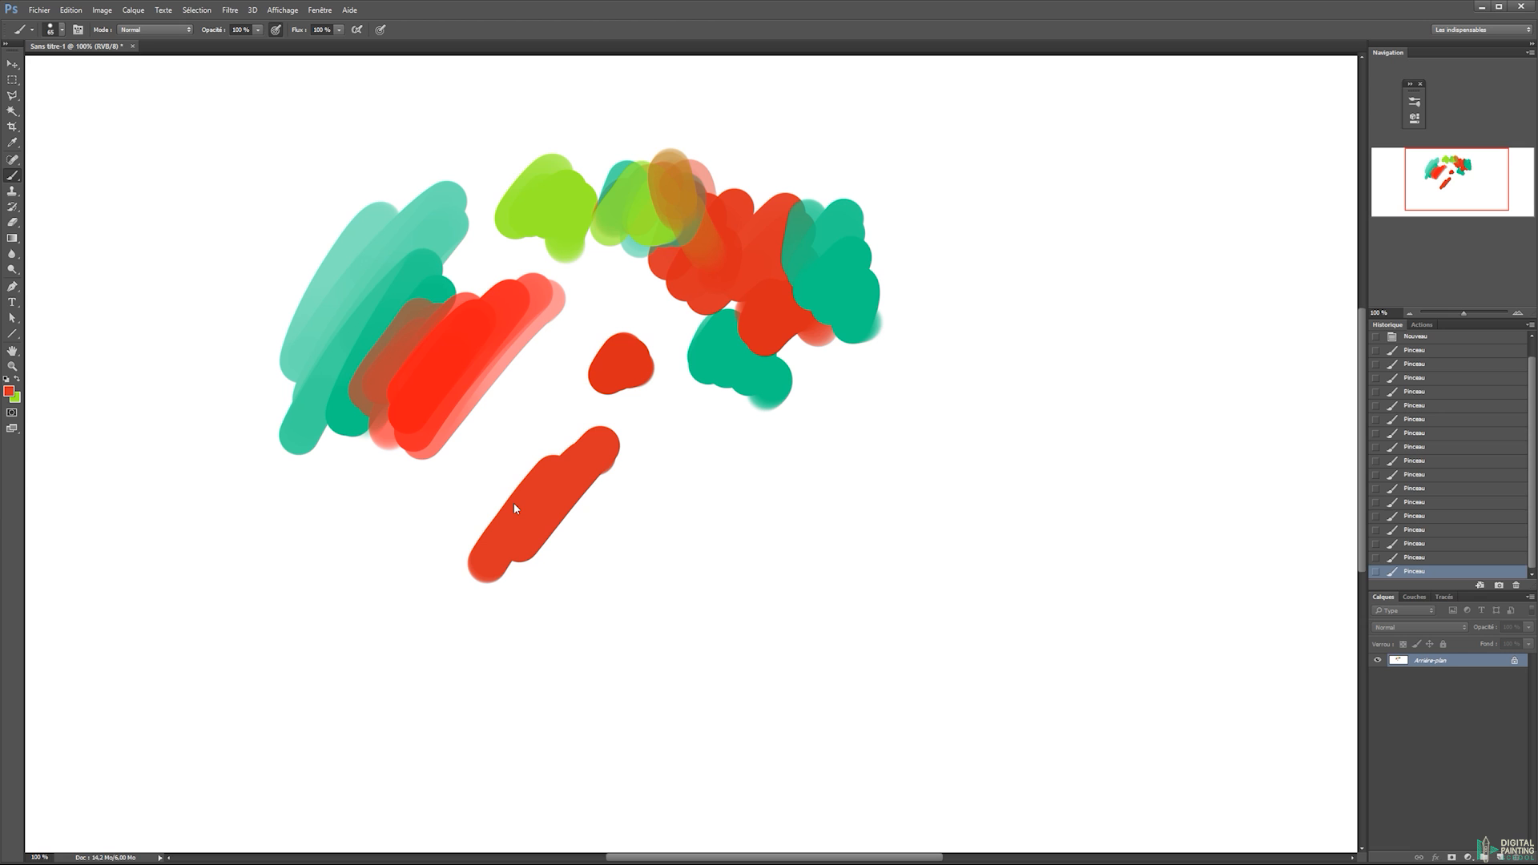
click(258, 30)
click(276, 31)
drag(669, 463, 570, 606)
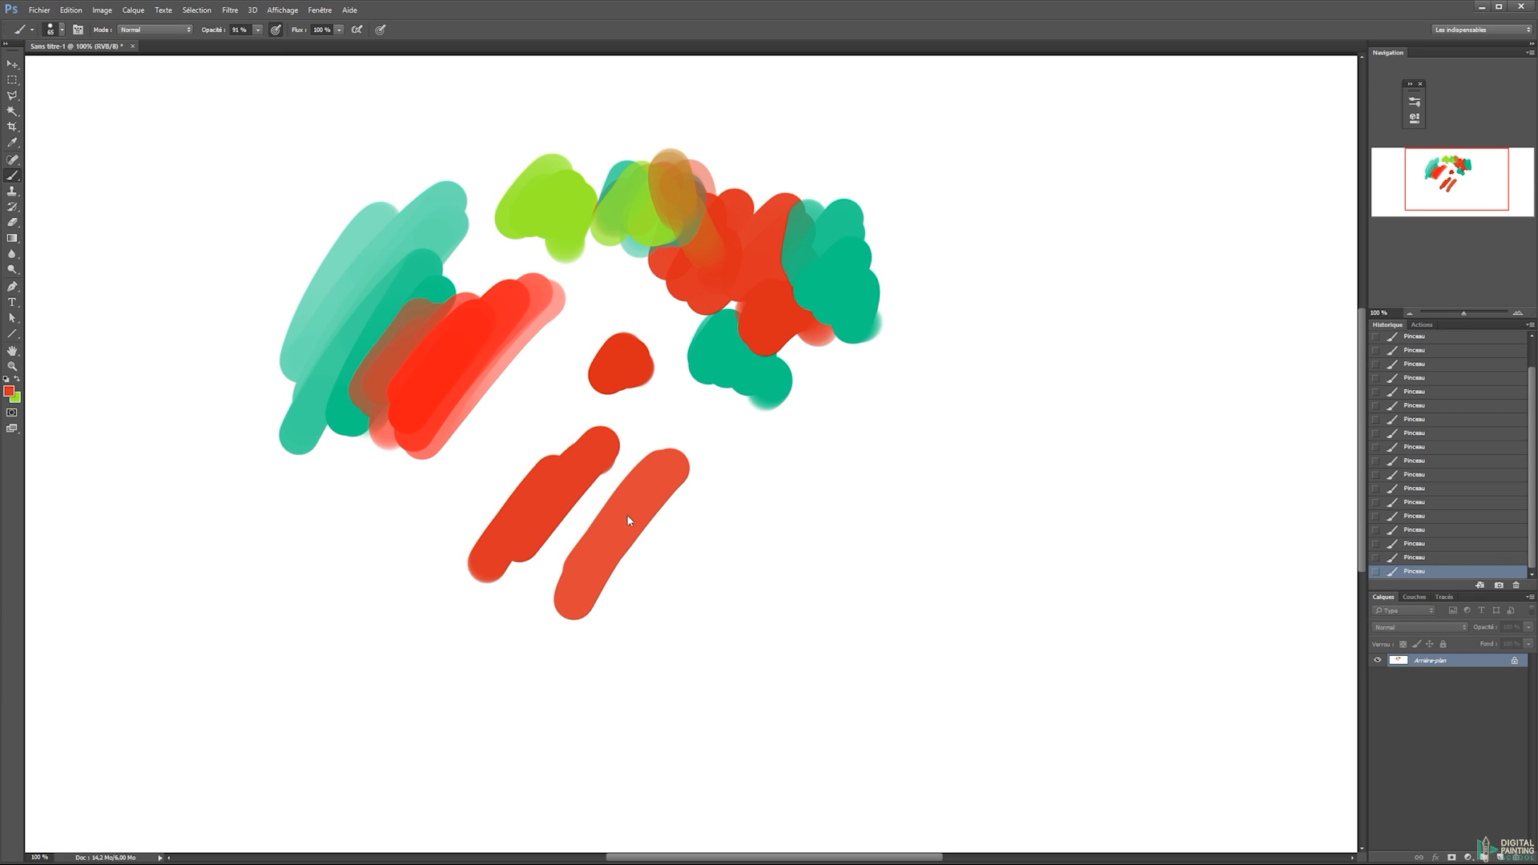
Lower the brush opacity to 31% and paint a pale diagonal stroke beside the other two
click(258, 32)
drag(258, 44, 221, 45)
click(704, 463)
mouse_move(735, 450)
mouse_down()
mouse_move(721, 520)
mouse_move(656, 561)
mouse_move(681, 498)
mouse_up()
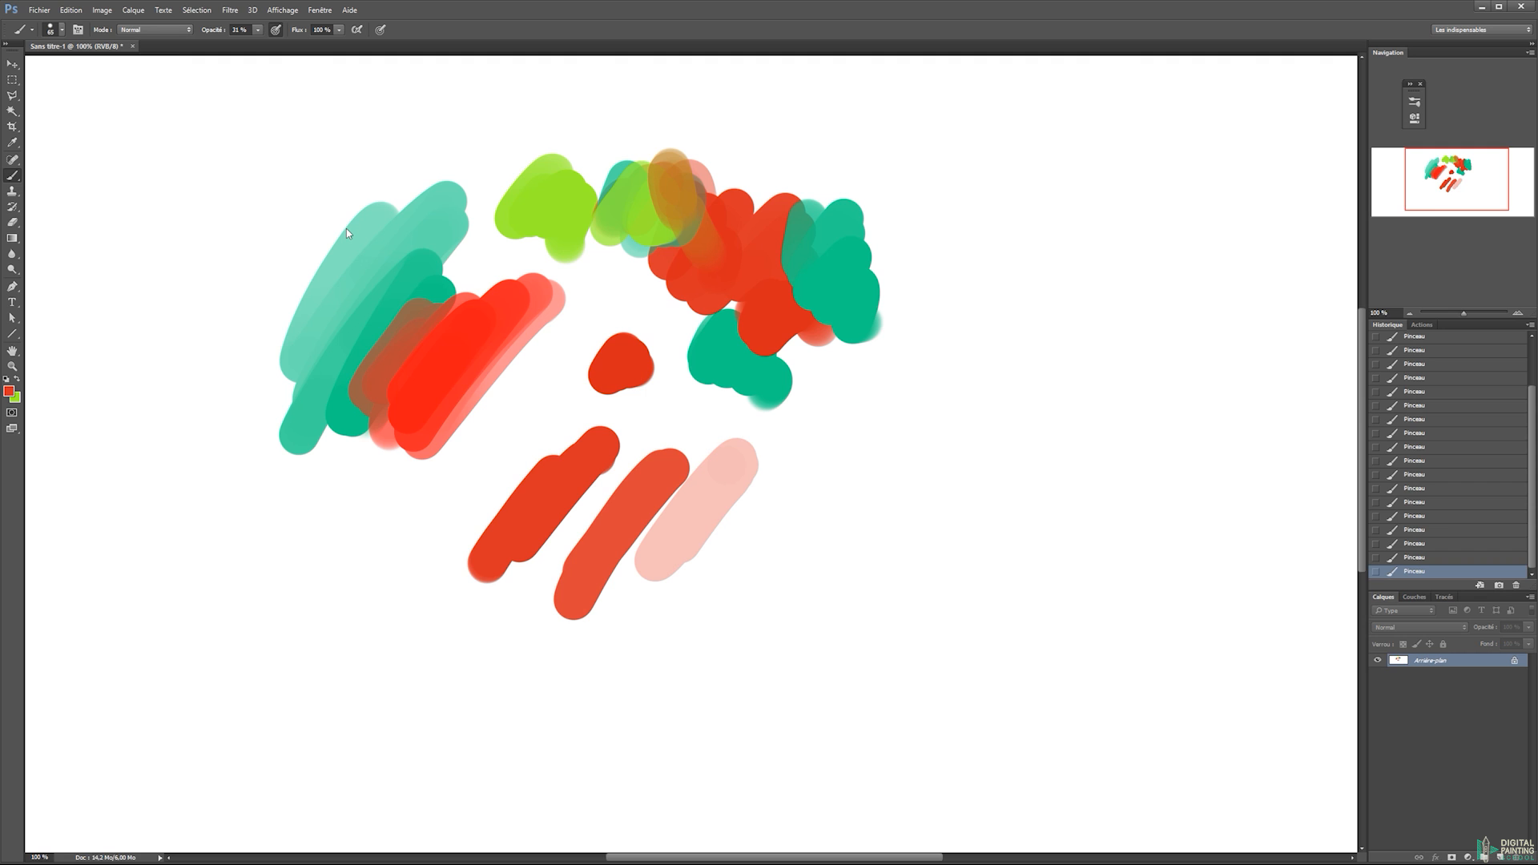
Paint a row of short red strokes below the diagonals, lowering the brush opacity from 100% in 10% increments
key(0)
mouse_move(529, 609)
mouse_down()
mouse_move(499, 597)
mouse_move(489, 617)
mouse_move(652, 496)
mouse_move(535, 512)
mouse_up()
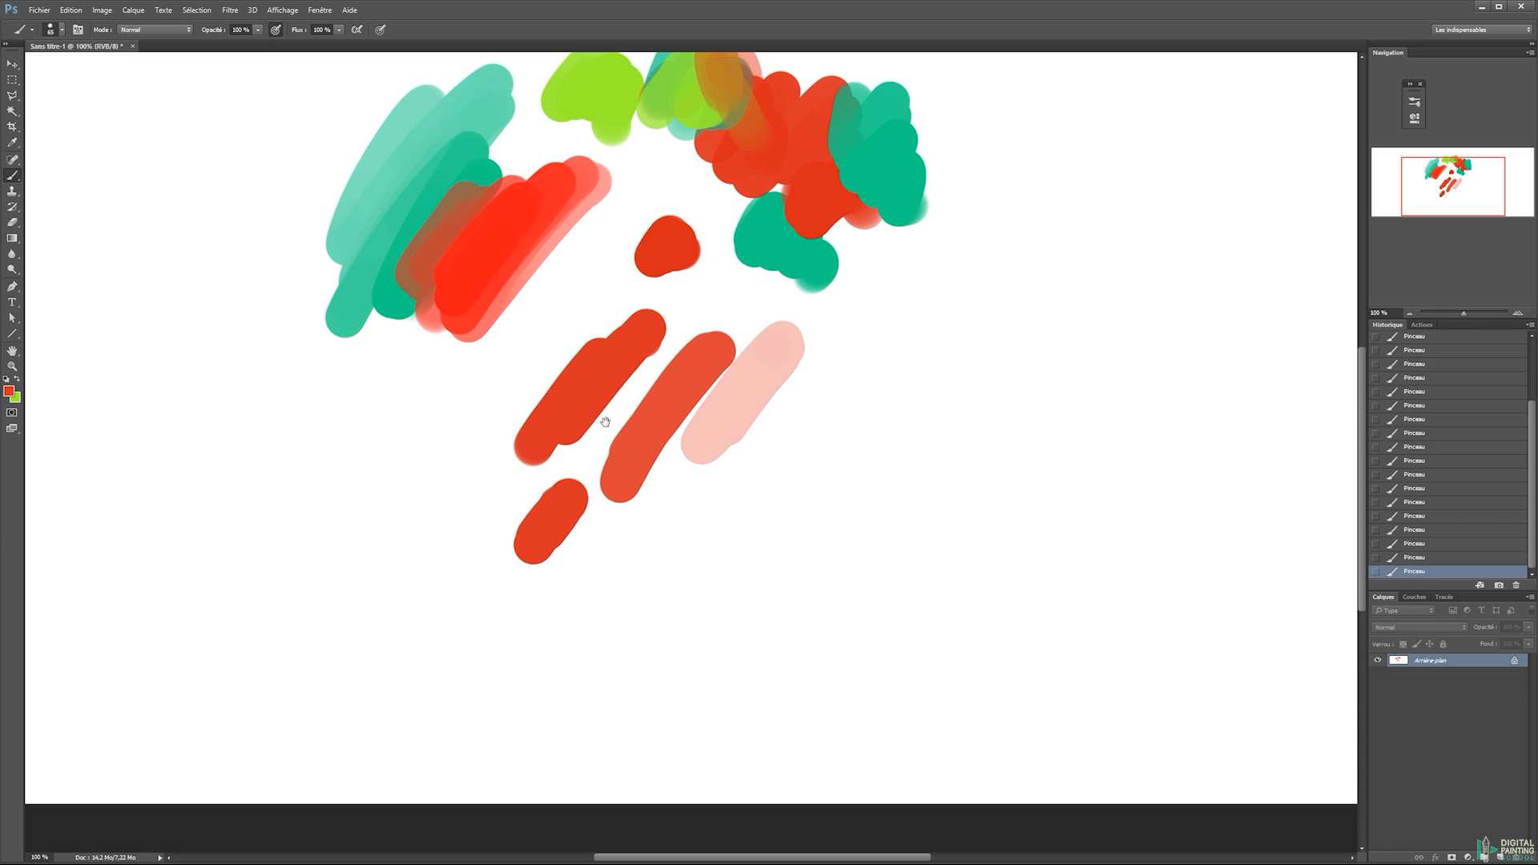
mouse_move(623, 503)
mouse_down()
mouse_move(583, 556)
mouse_move(590, 520)
mouse_up()
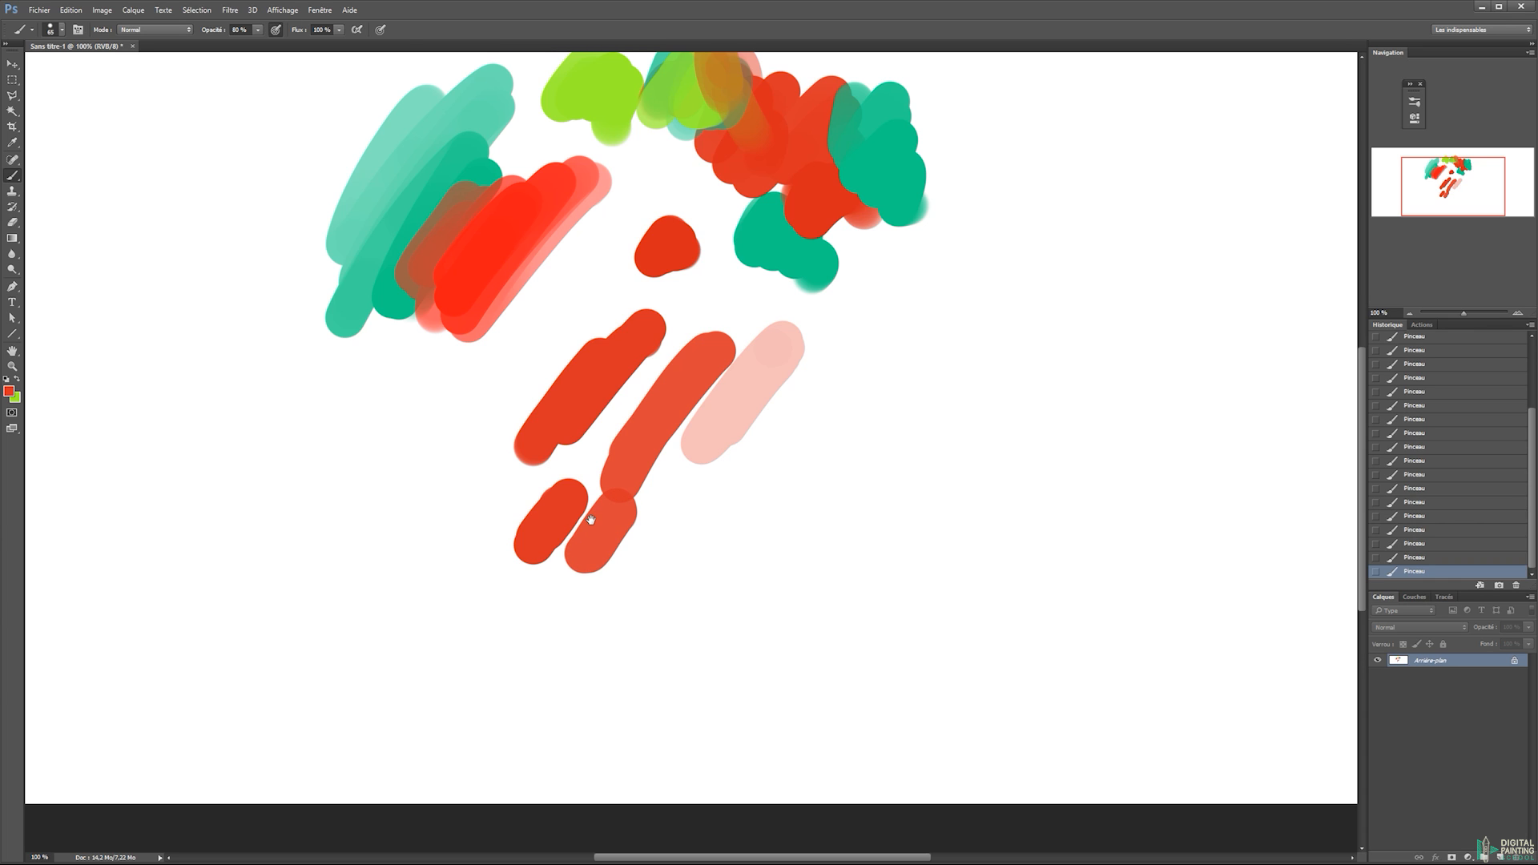
mouse_move(673, 504)
mouse_down()
mouse_move(647, 557)
mouse_move(639, 514)
mouse_move(721, 513)
mouse_move(688, 522)
mouse_up()
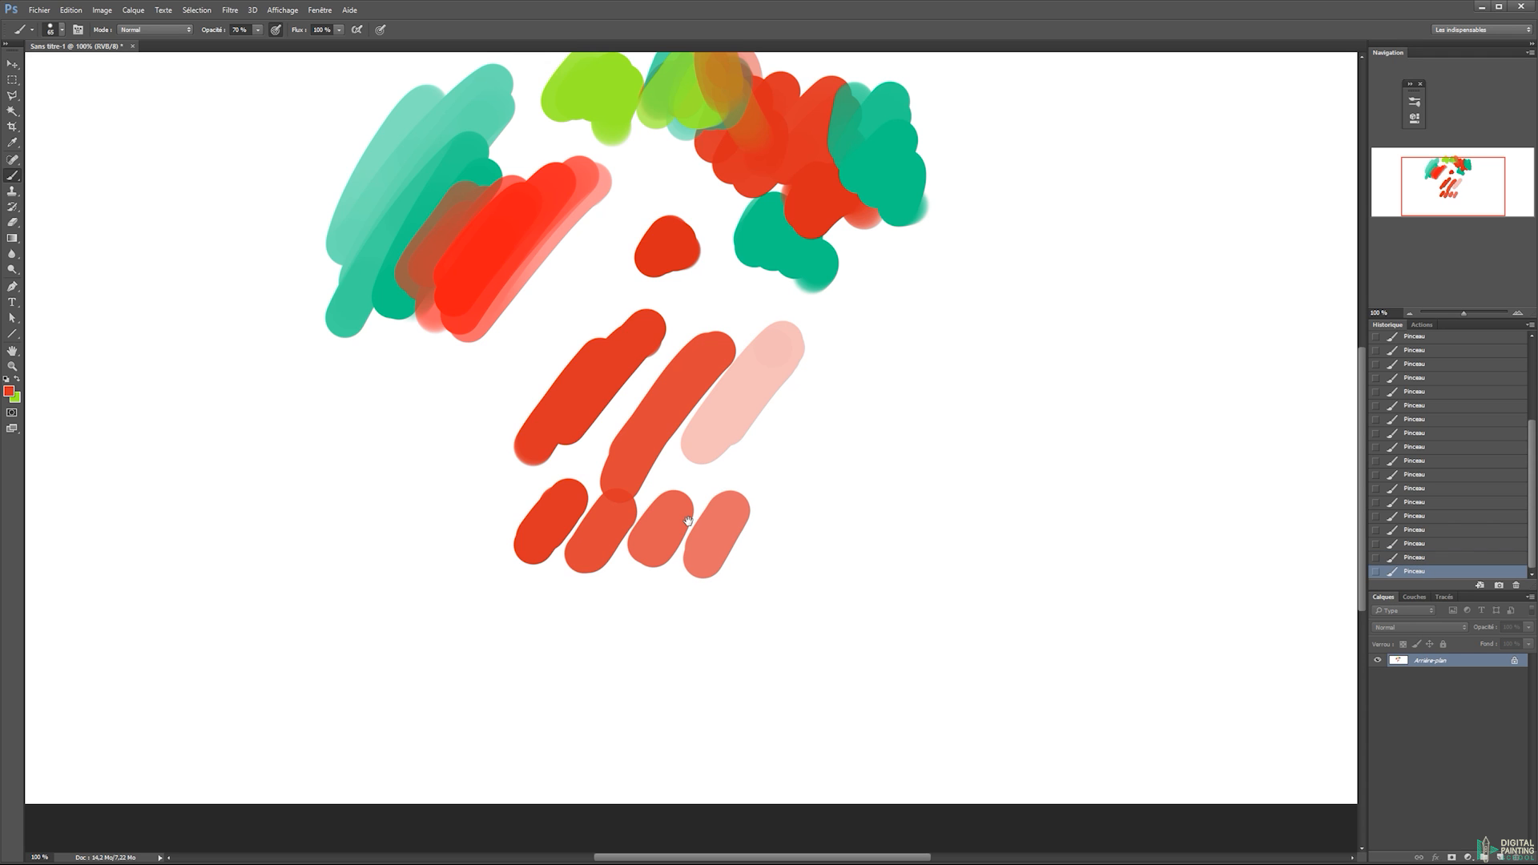
drag(791, 504, 753, 561)
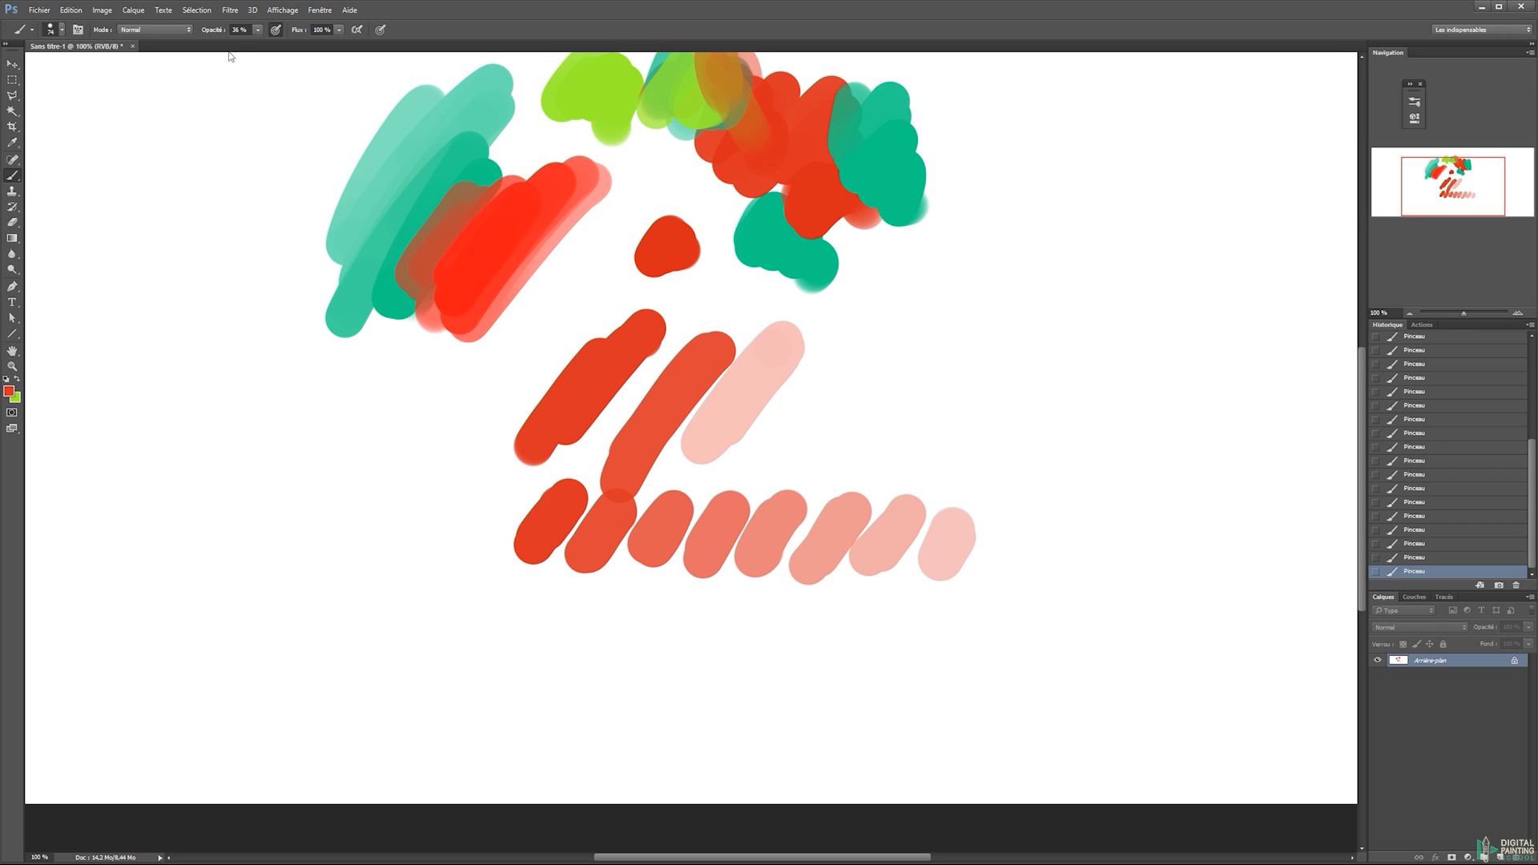
Add short red strokes at 36%, 20%, 1% and 100% brush opacity at the end of the row
drag(931, 486, 953, 458)
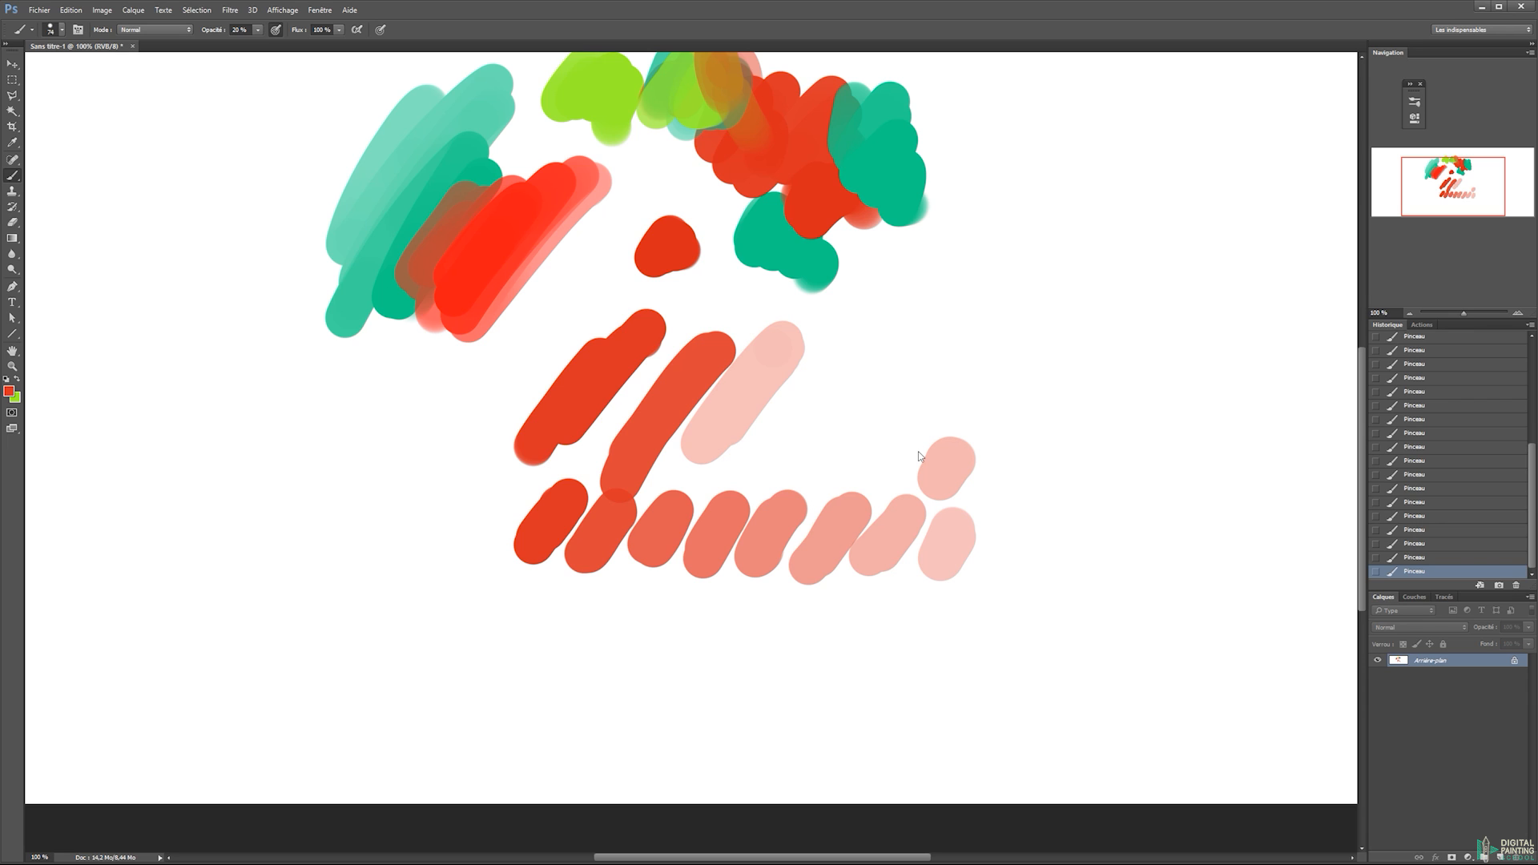
drag(1010, 514, 998, 561)
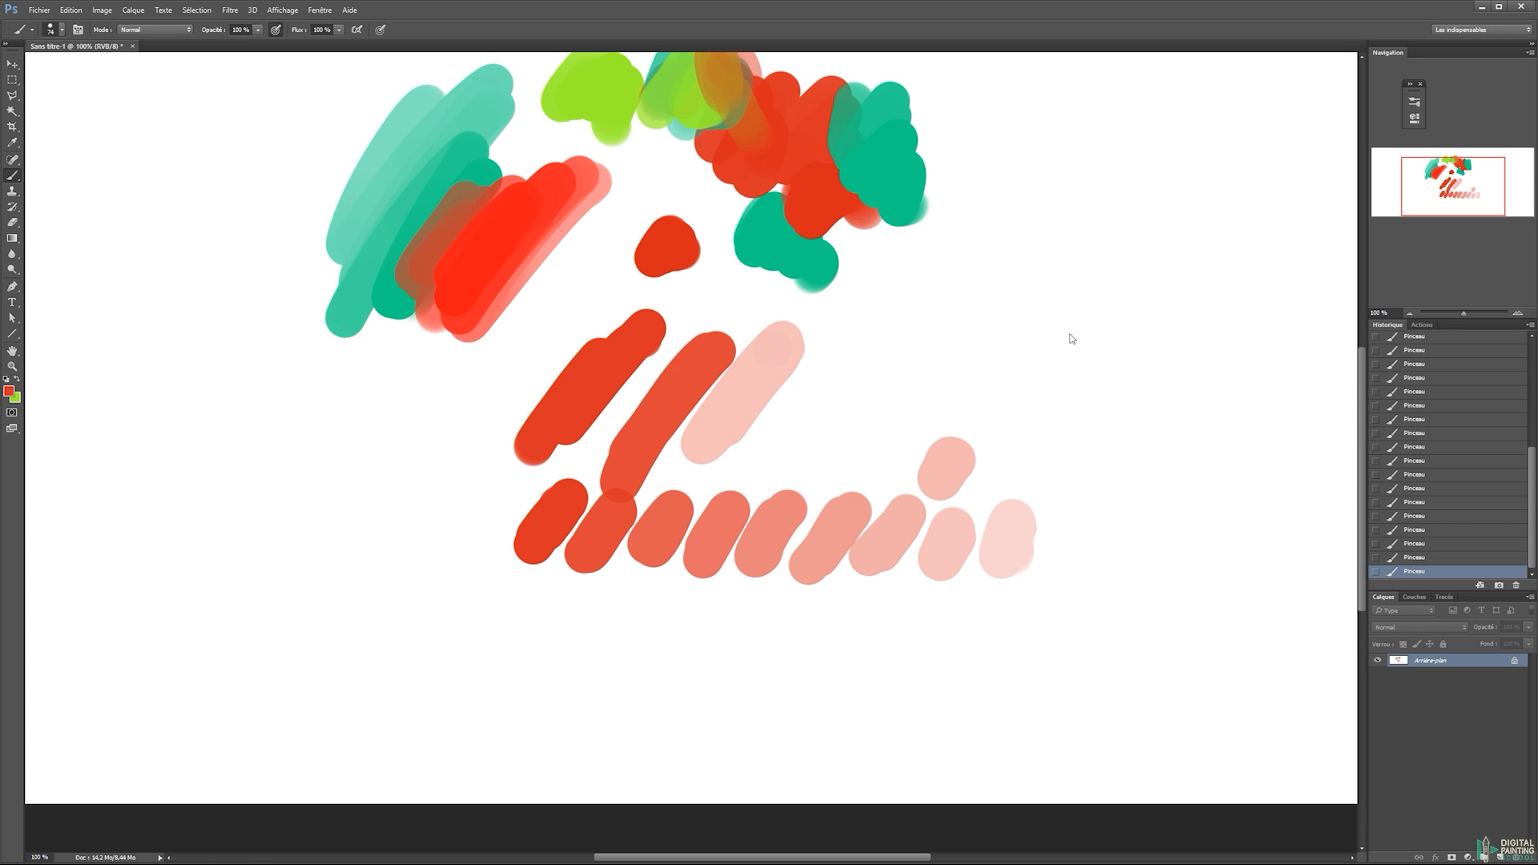
key(0)
key(1)
drag(1050, 523, 1054, 532)
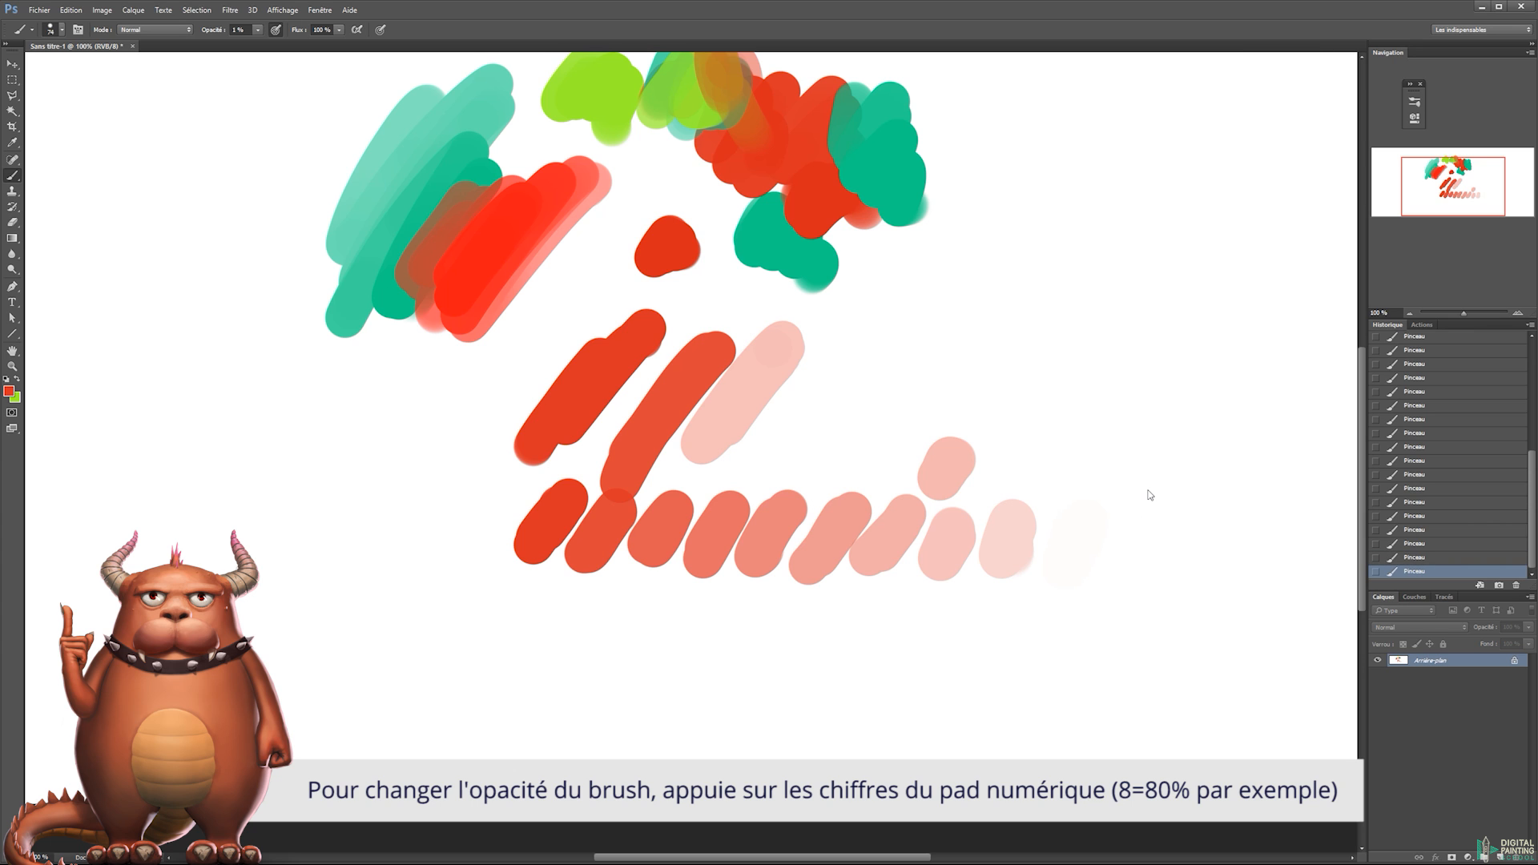
drag(1157, 511, 1133, 560)
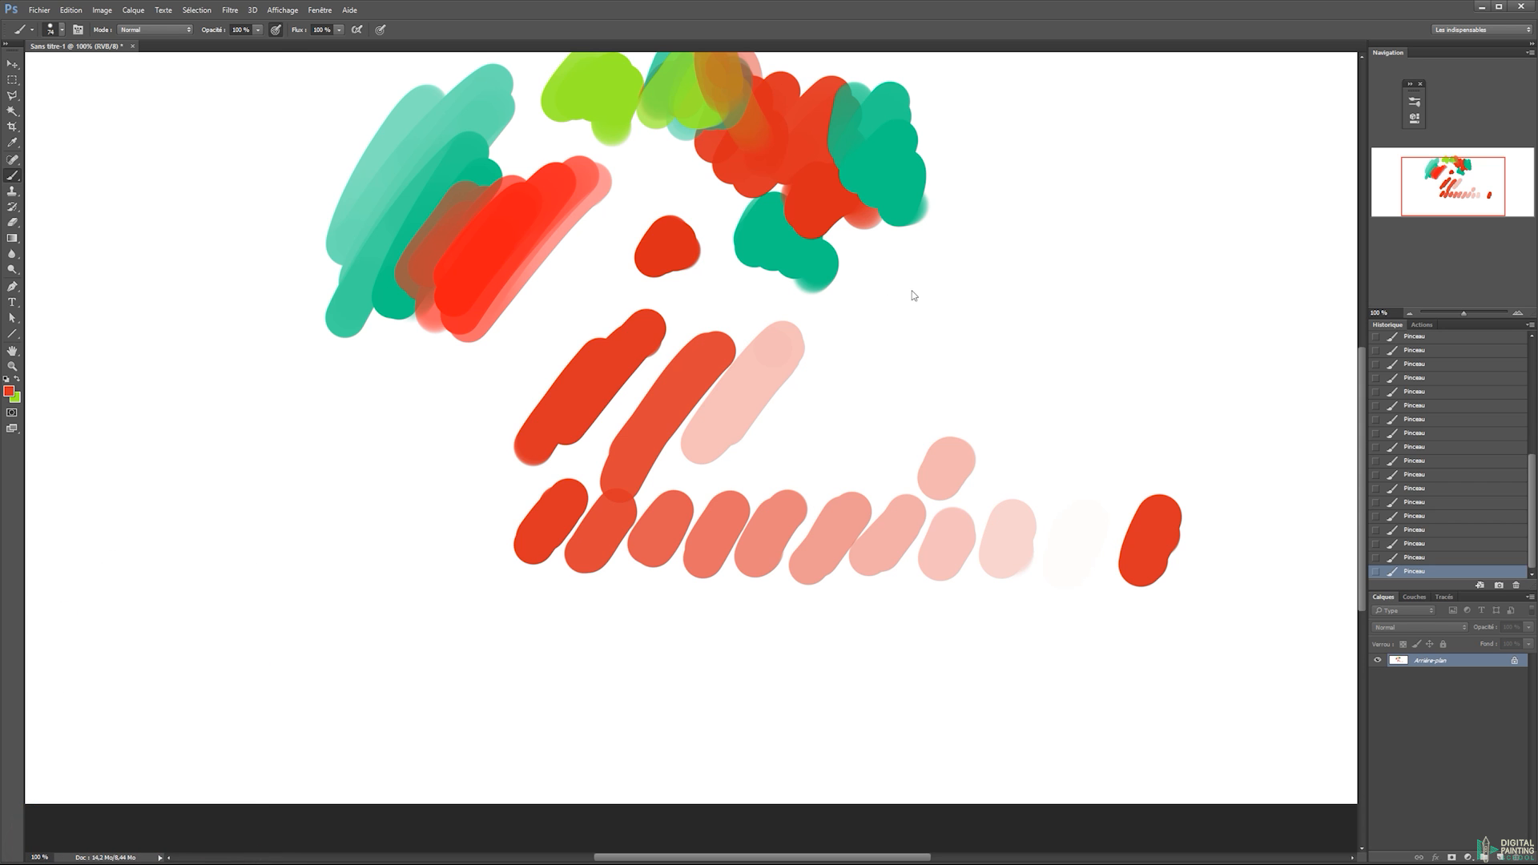
Clear the canvas by filling the background layer with white and reset the colours to black and white
drag(895, 219, 874, 298)
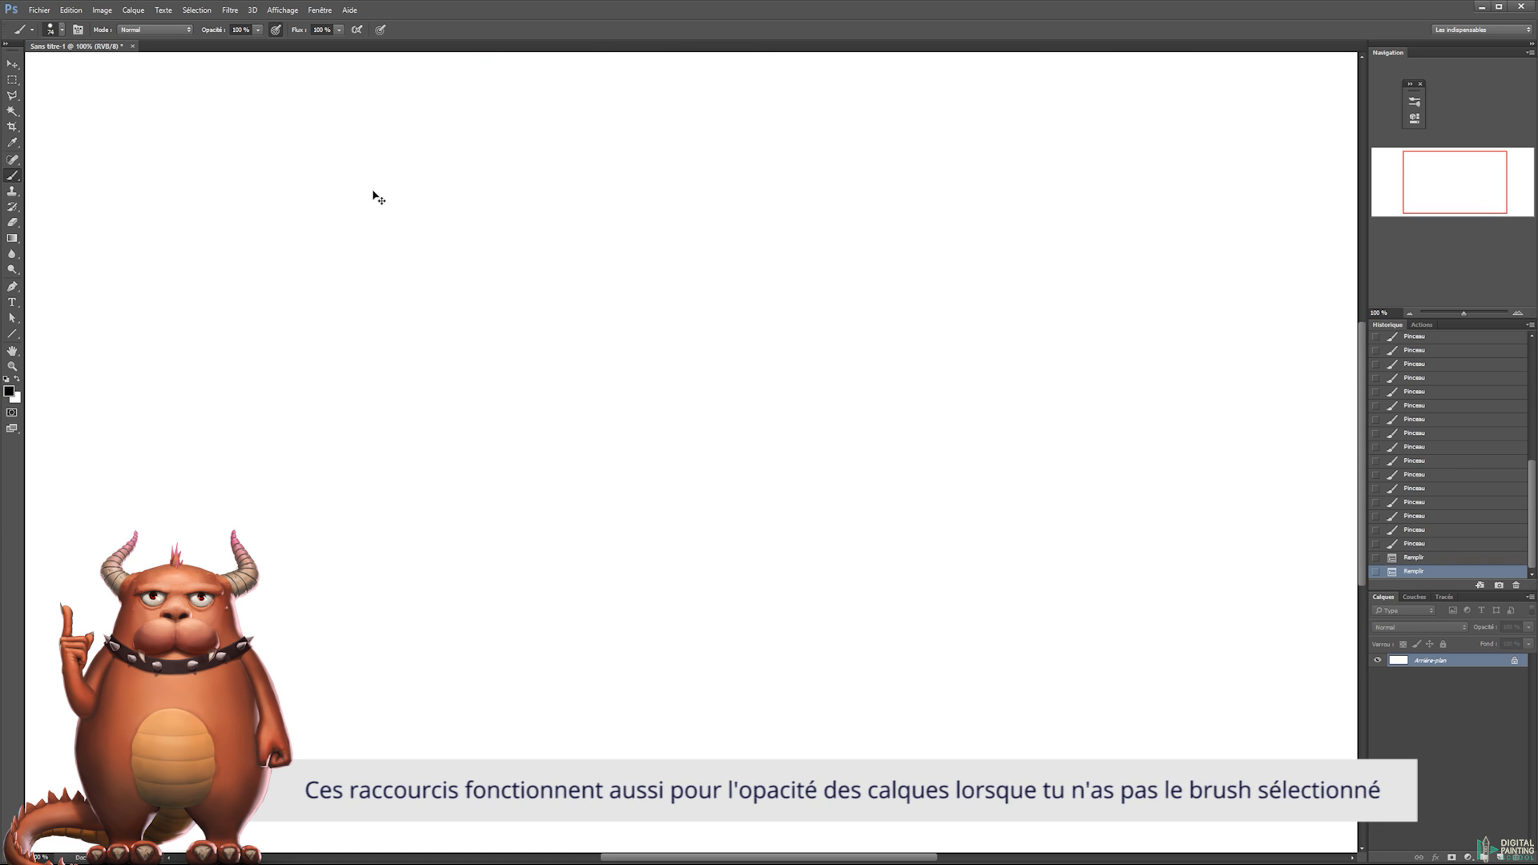
drag(393, 211, 402, 282)
key(ctrl+z)
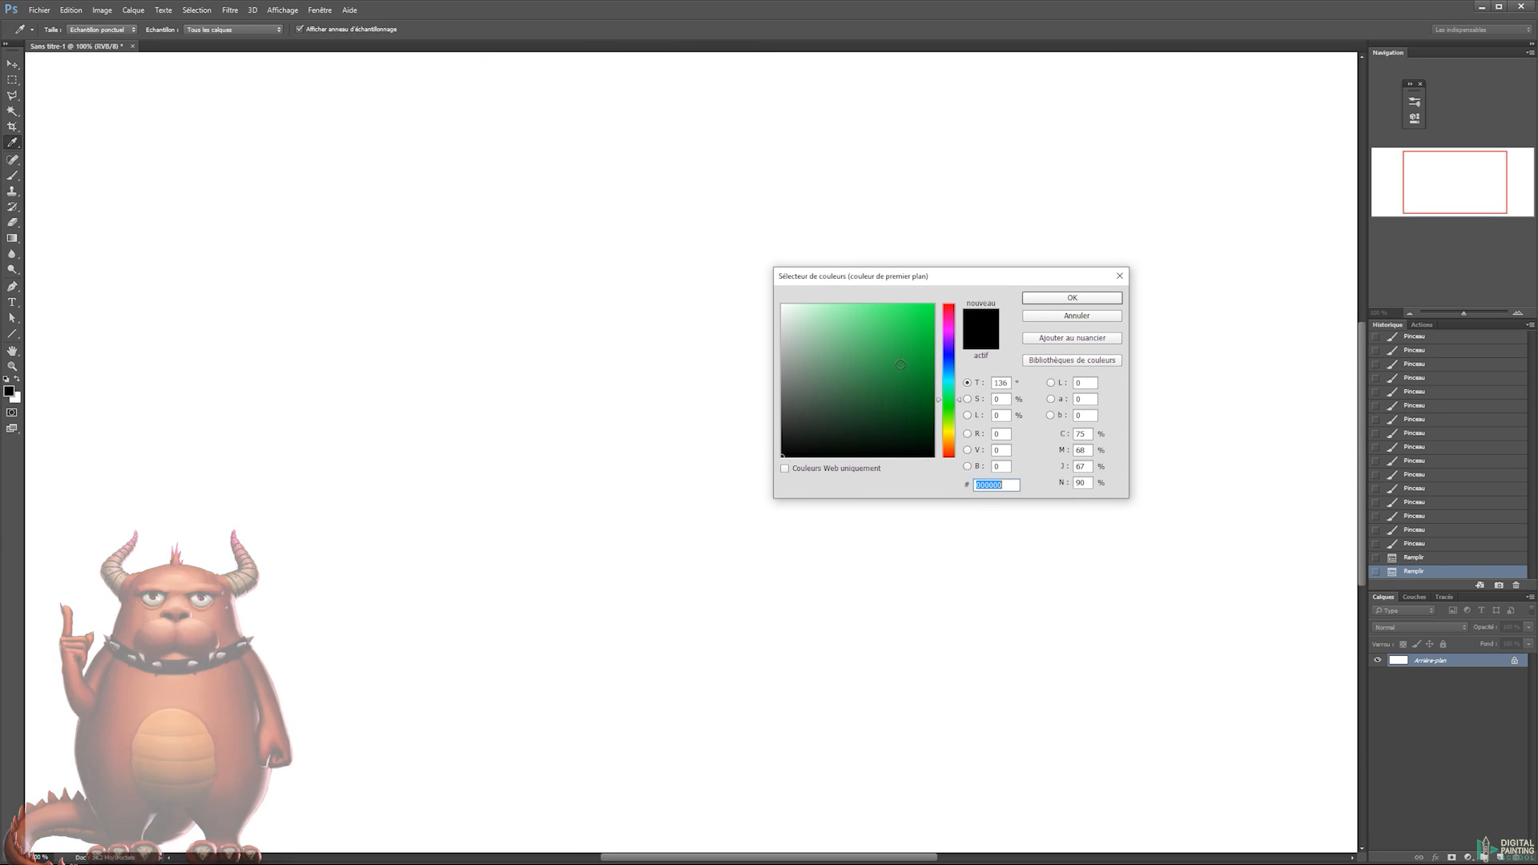
Choose a bright green in the colour picker and paint a diagonal patch of strokes with the brush
click(897, 318)
click(1085, 299)
key(b)
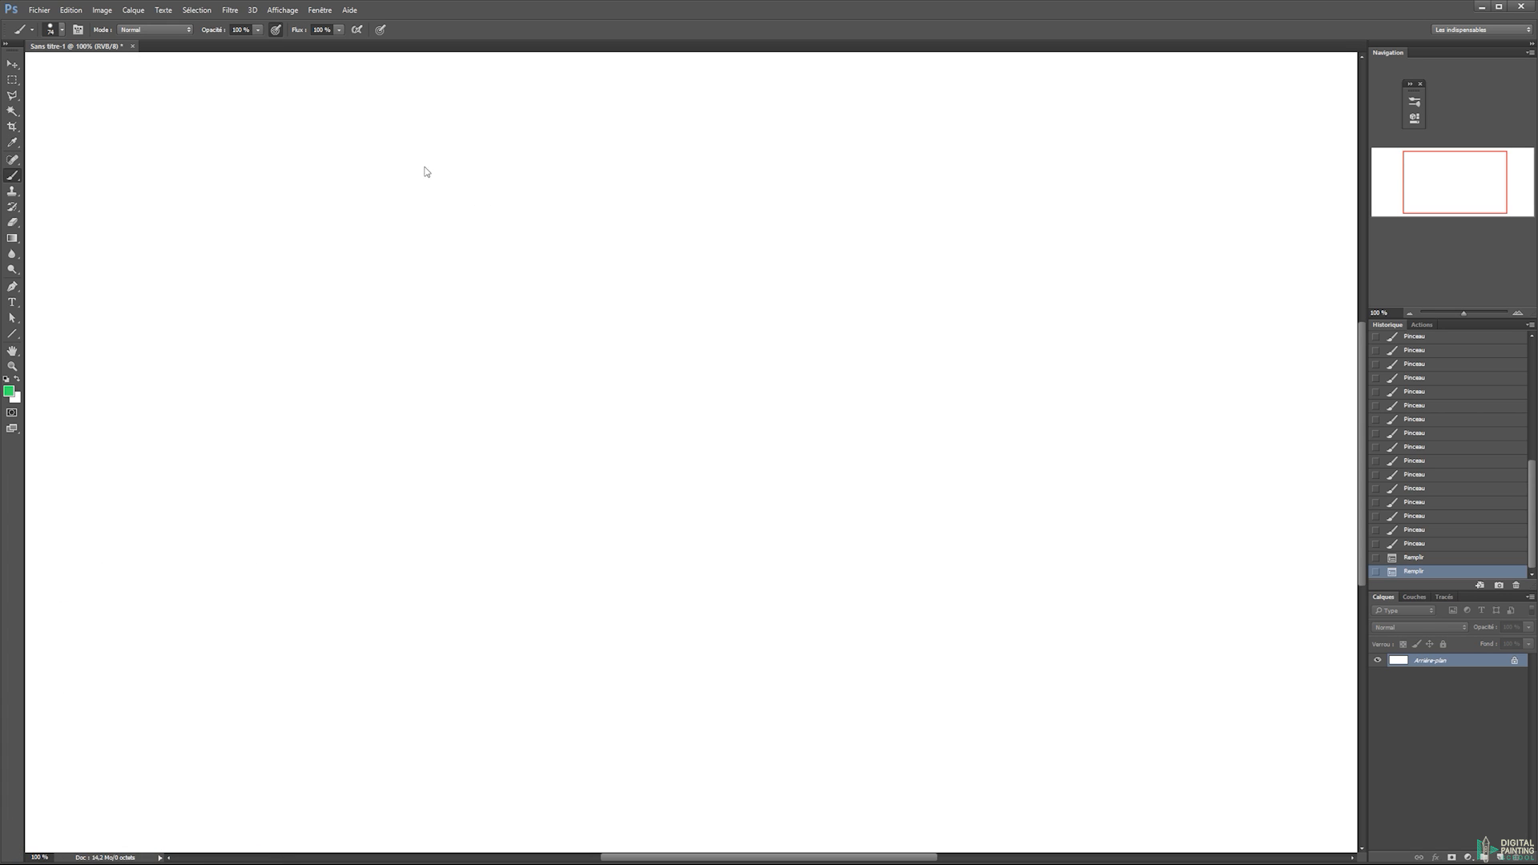
click(395, 171)
drag(390, 147, 349, 294)
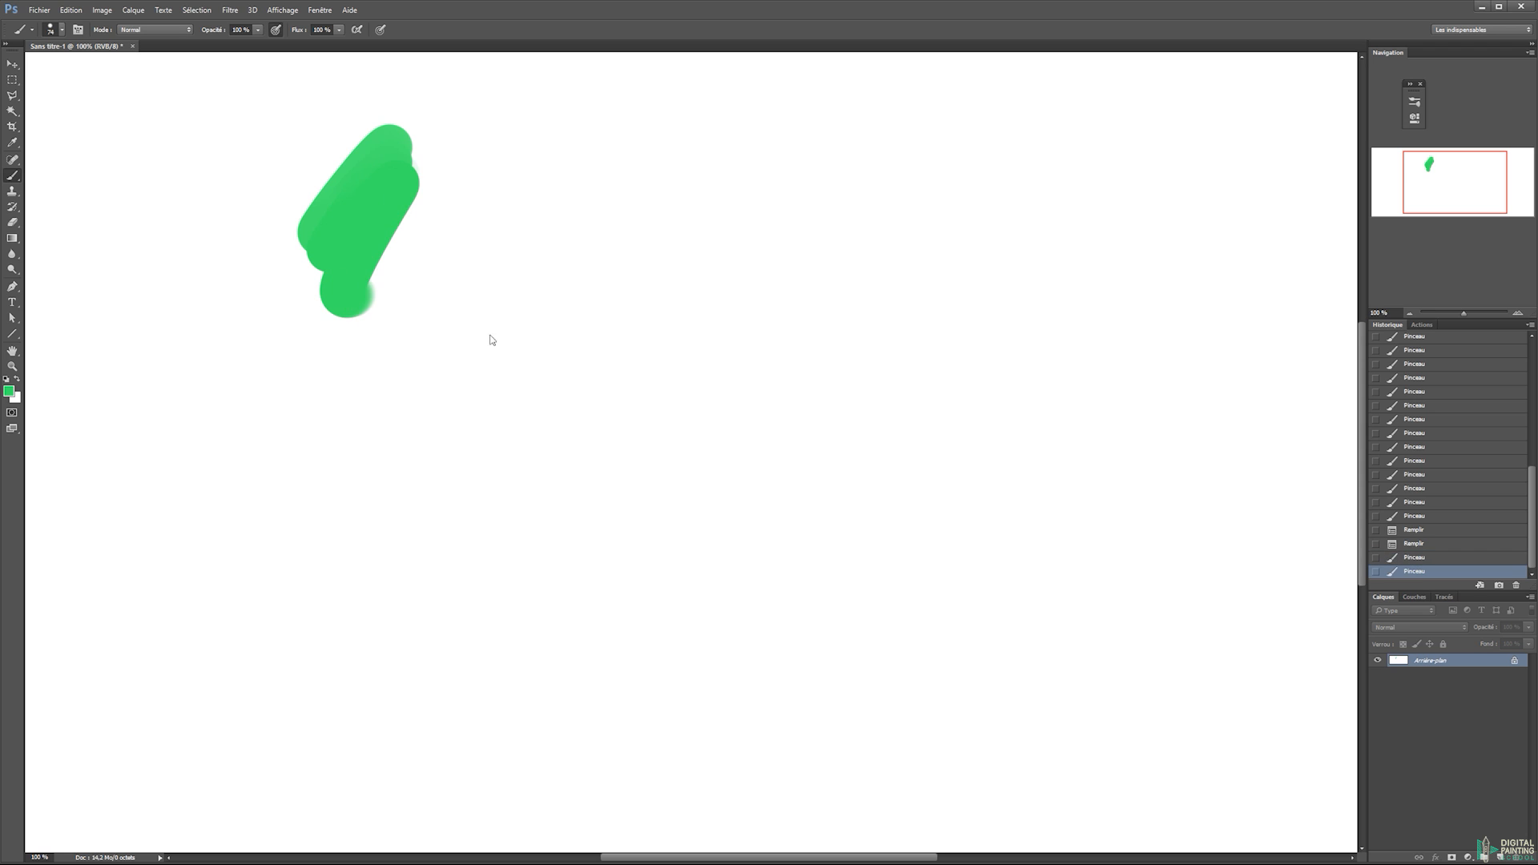
Enlarge the Rond dur 75 brush to 162 px and paint a thicker diagonal stroke beside the green patch
right_click(509, 270)
drag(602, 298, 609, 298)
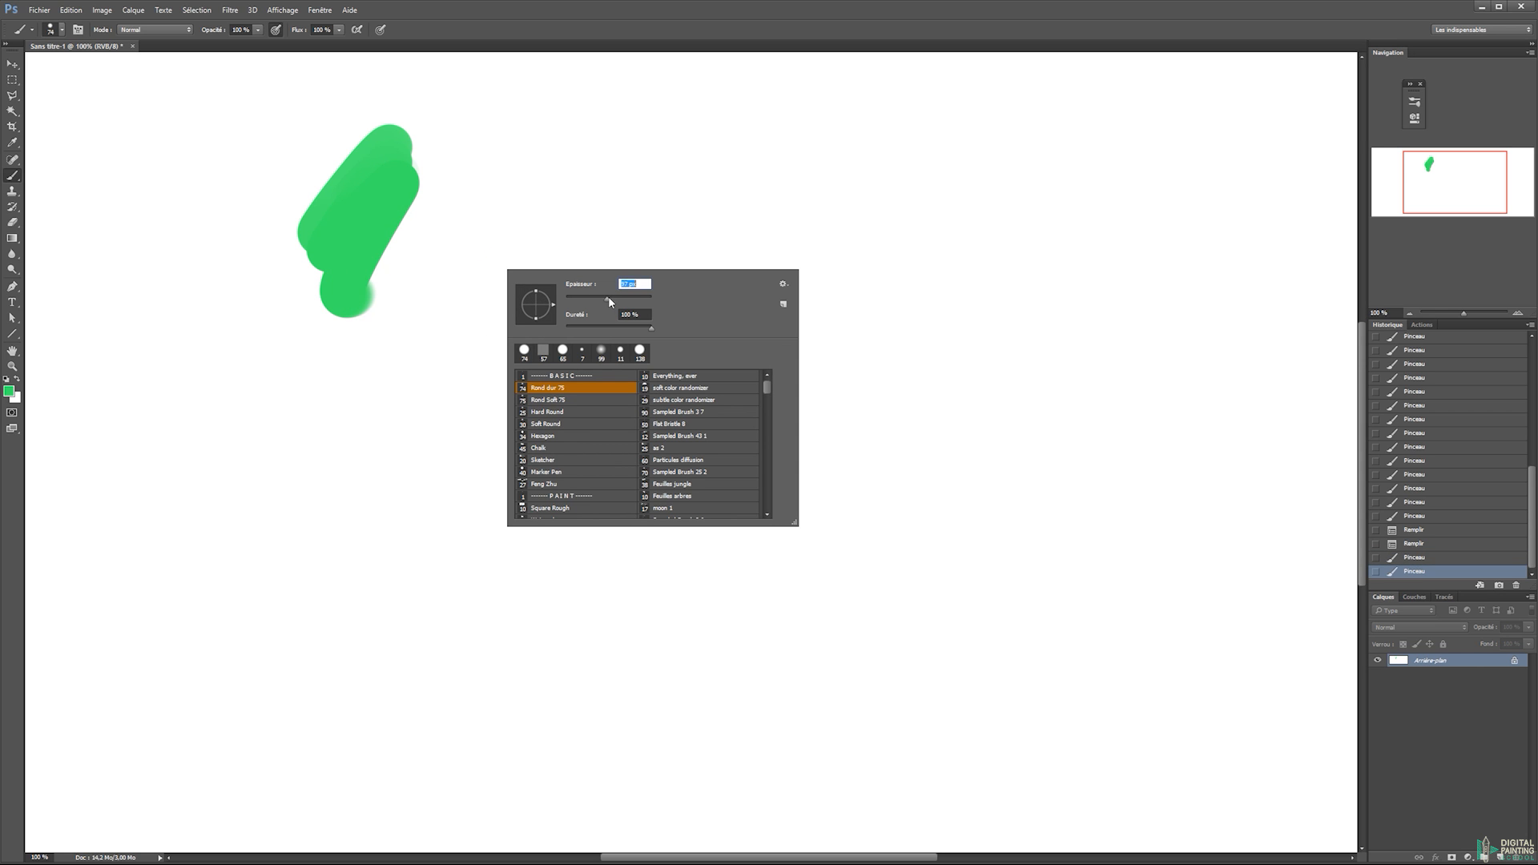
key(Return)
drag(509, 188, 440, 285)
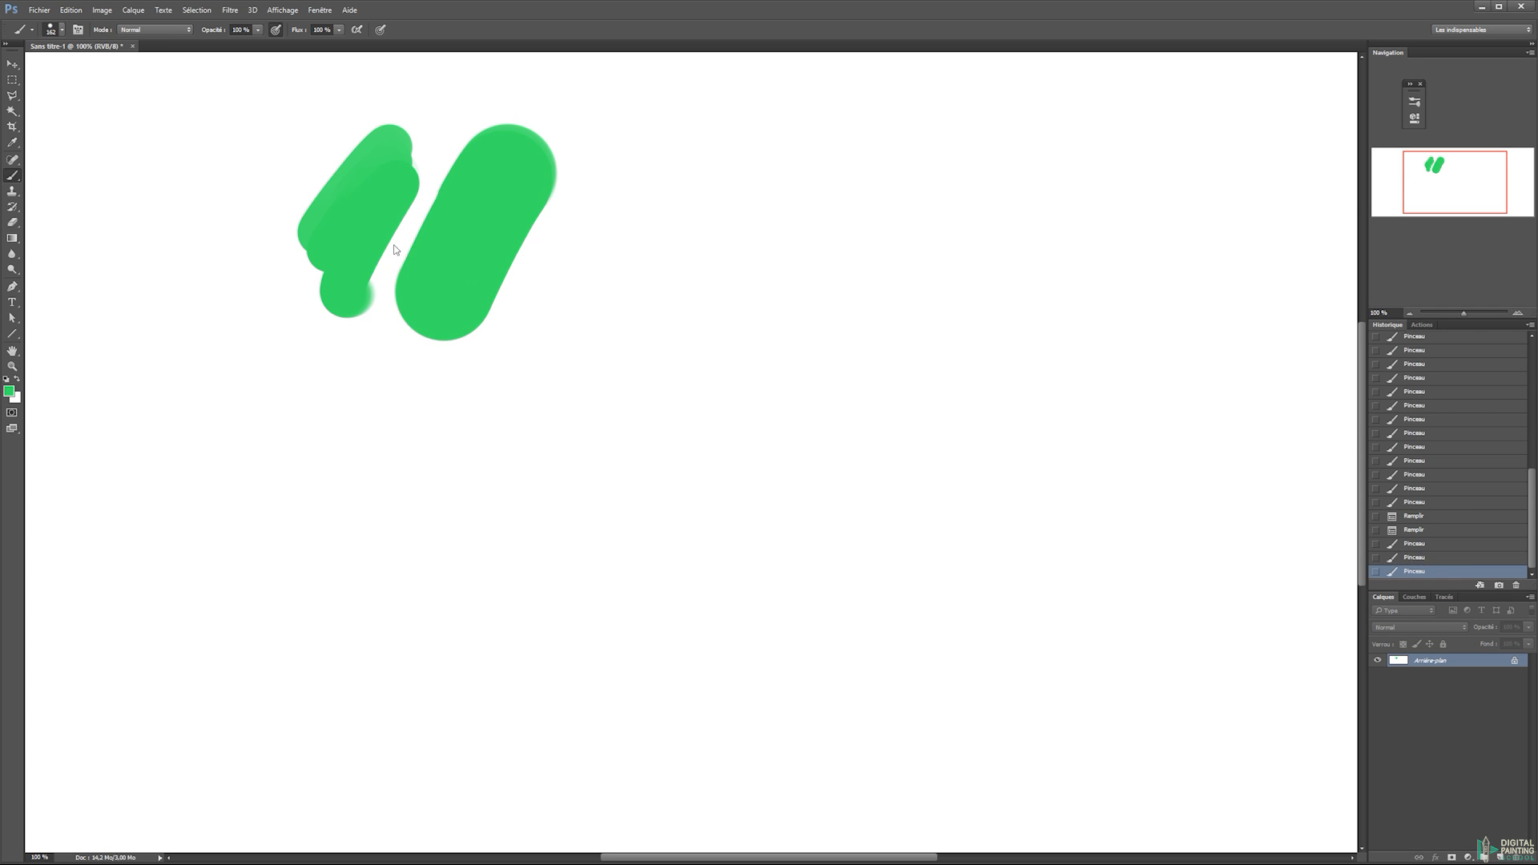
Reduce the brush size to 66 px and paint a thinner diagonal stroke beside the thick green one
right_click(569, 233)
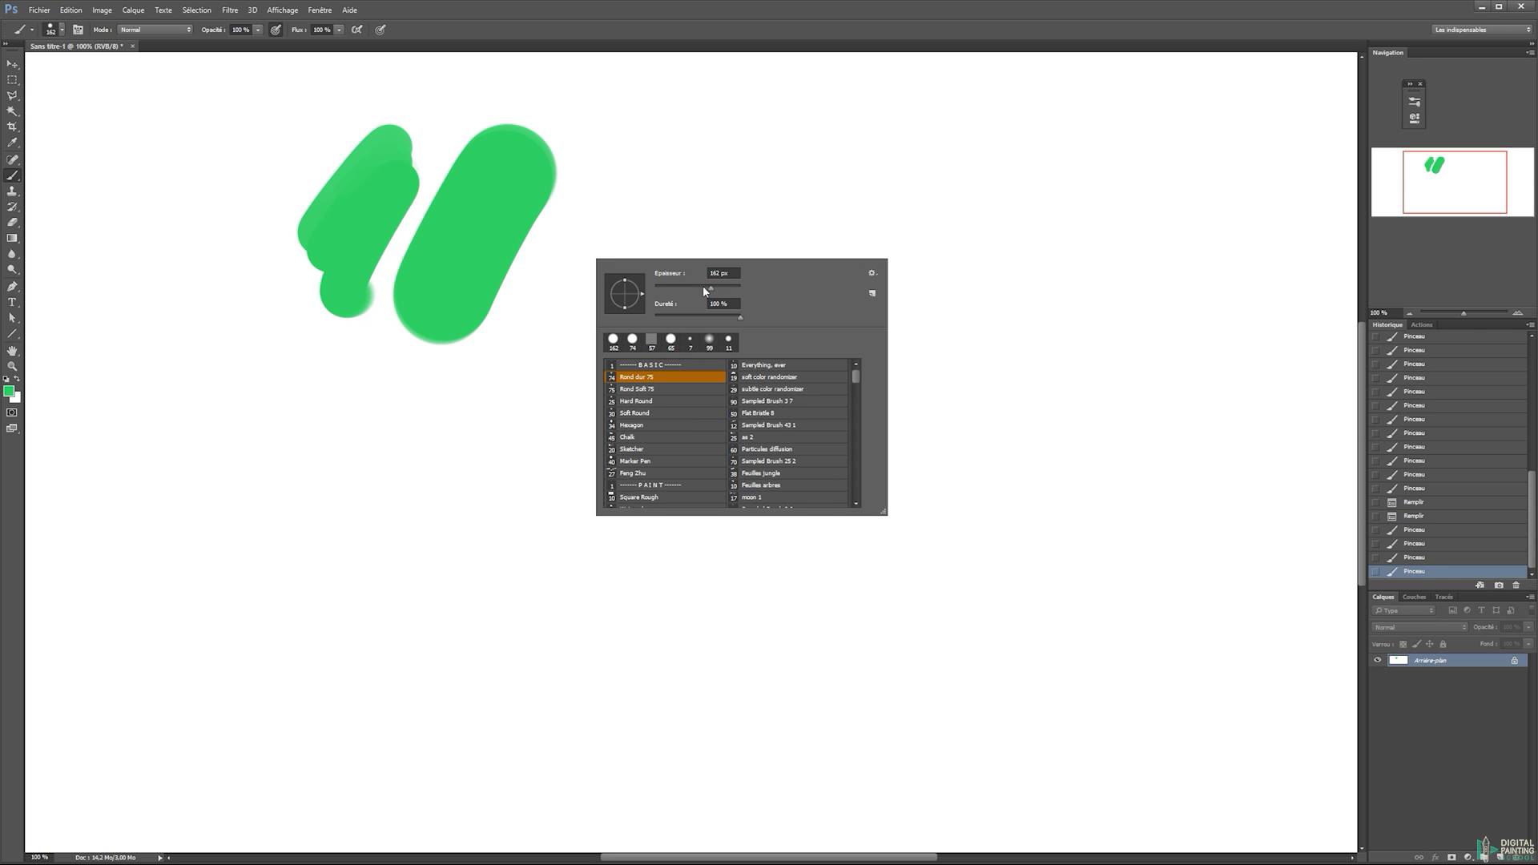
drag(712, 288, 683, 286)
drag(593, 192, 571, 260)
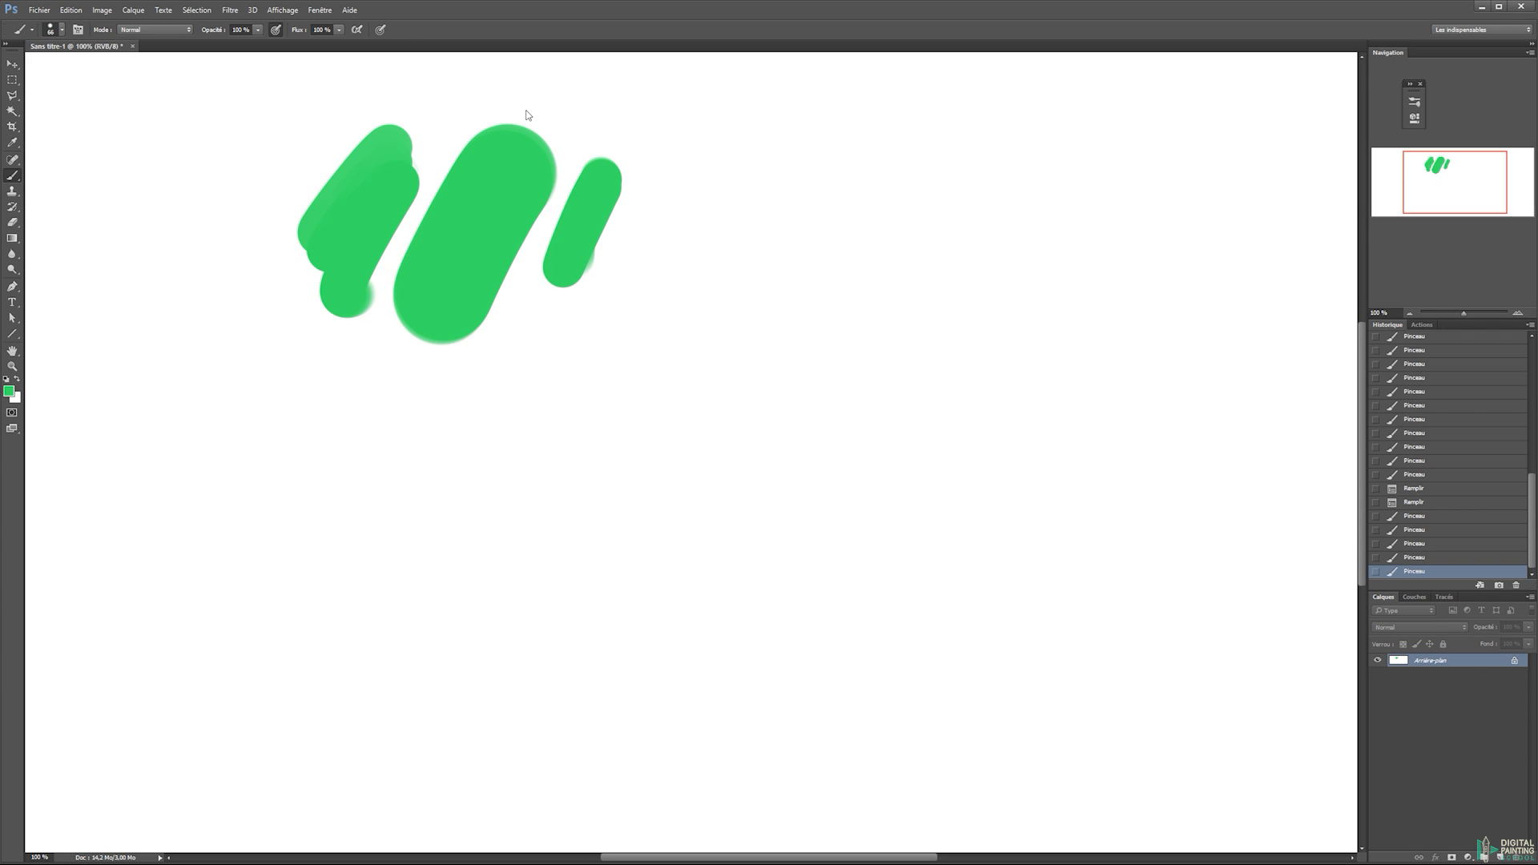
Enlarge the brush slightly and dab once on the edge of the thin green stroke
right_click(653, 235)
drag(760, 268, 772, 268)
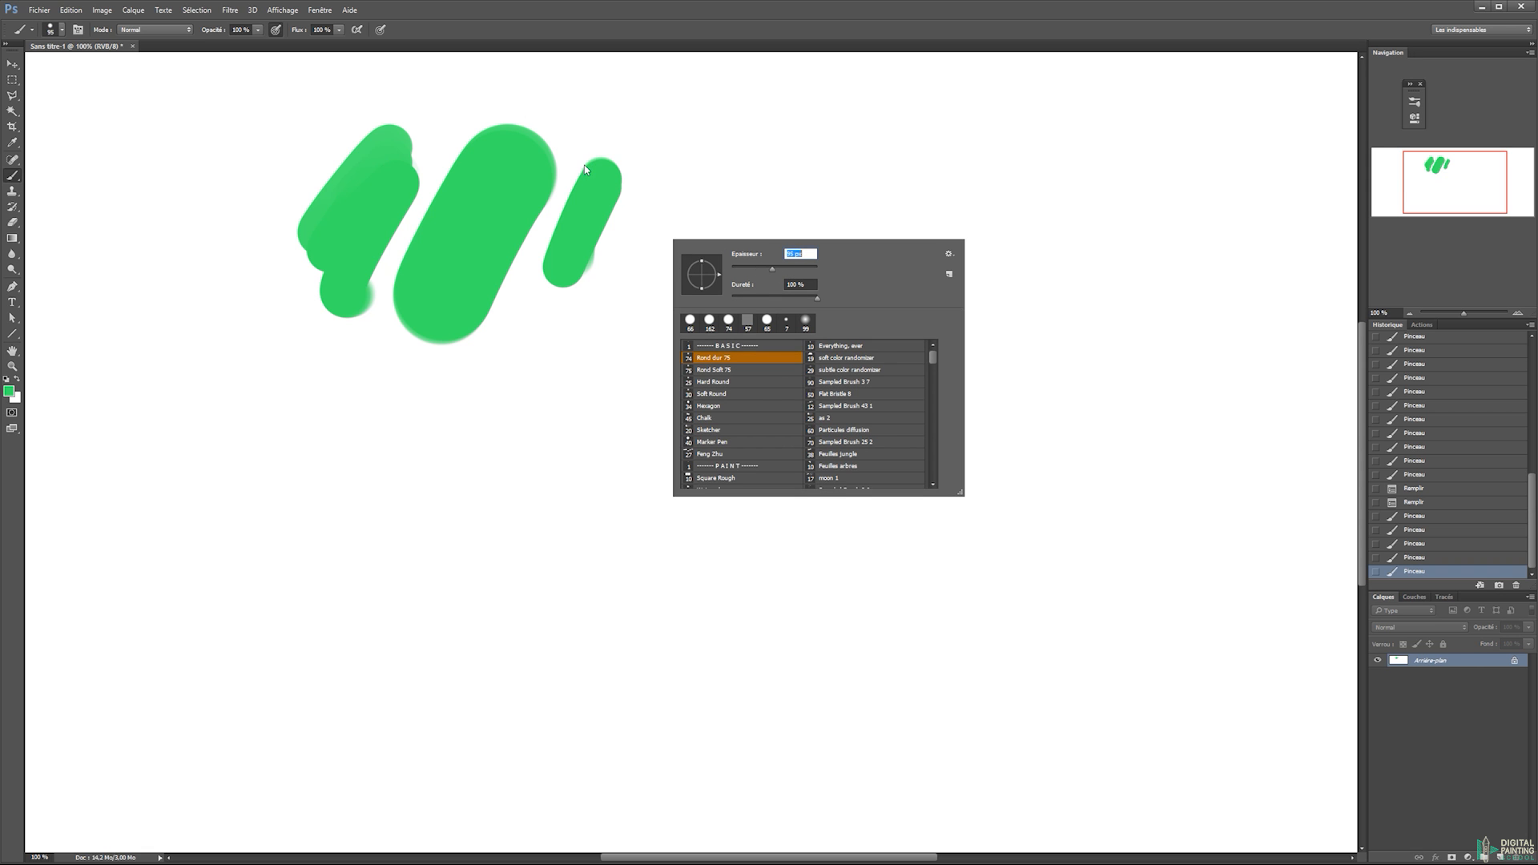
click(613, 207)
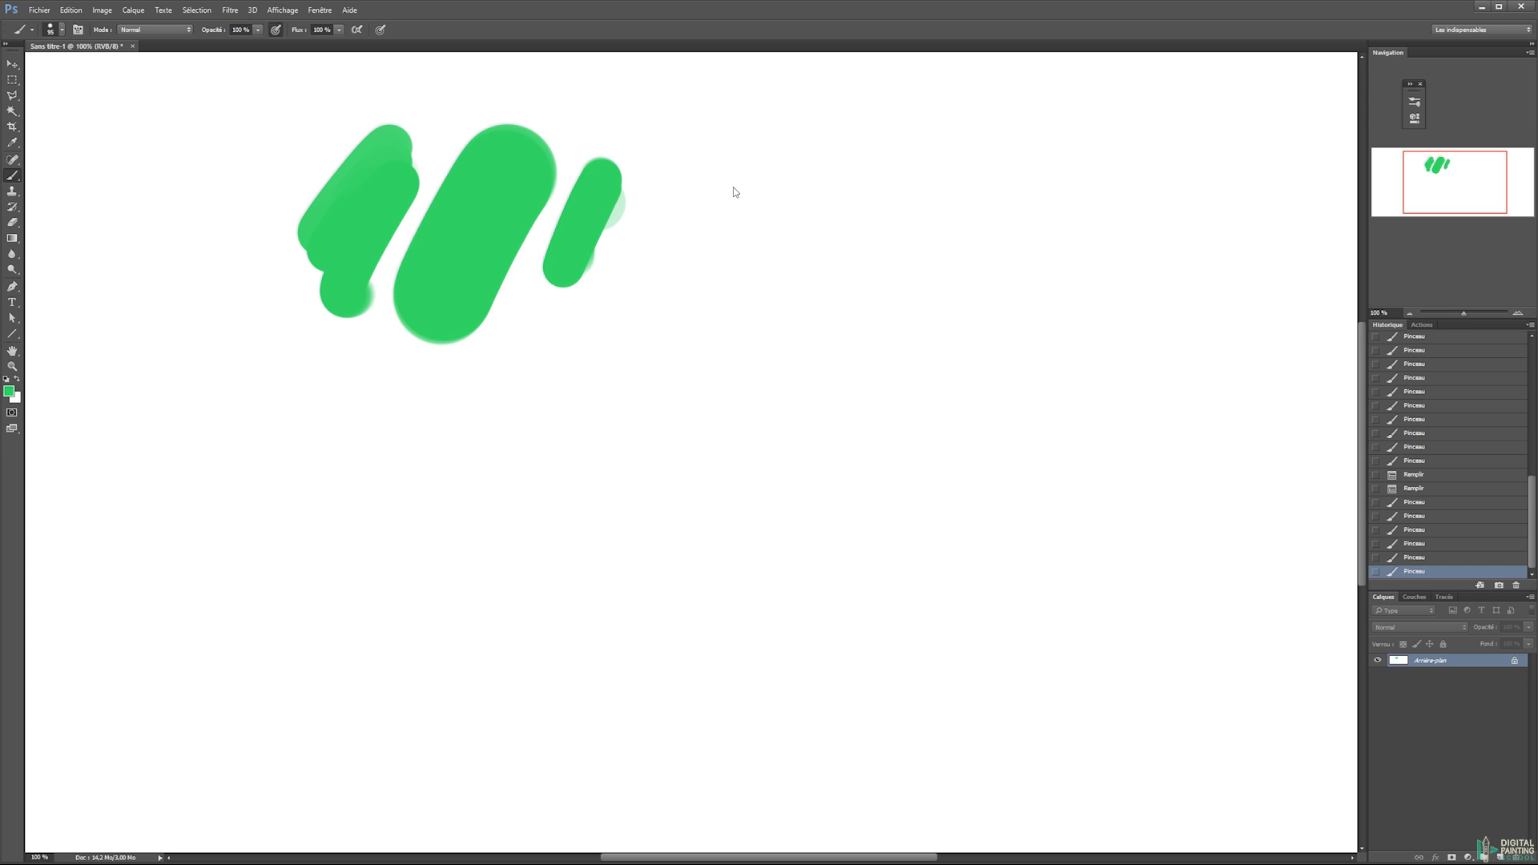
Resize the brush directly on the canvas, painting a very large green oval and a patch of thin strokes beside it
key(alt)
mouse_move(716, 213)
mouse_down()
mouse_move(719, 227)
mouse_move(810, 227)
mouse_move(690, 238)
mouse_move(781, 234)
mouse_move(727, 302)
mouse_up()
drag(871, 214, 771, 220)
drag(925, 180, 906, 276)
Enlarge and soften the brush directly on the canvas and paint a big soft-edged green blob below the thick diagonal stroke
mouse_move(897, 214)
mouse_down()
mouse_move(959, 242)
mouse_move(1086, 251)
mouse_move(968, 274)
mouse_up()
drag(699, 340, 621, 353)
mouse_move(573, 404)
mouse_down()
mouse_move(564, 420)
mouse_move(559, 131)
mouse_move(568, 443)
mouse_move(577, 153)
mouse_move(577, 455)
mouse_move(579, 408)
mouse_move(609, 404)
mouse_move(567, 421)
mouse_move(574, 525)
mouse_move(564, 255)
mouse_up()
mouse_move(448, 400)
mouse_down()
mouse_move(480, 467)
mouse_move(544, 525)
mouse_up()
Paint a smaller hard-edged green oval below the large oval and a larger soft-edged blob beside it, adjusting brush size and hardness on the canvas
mouse_move(604, 339)
mouse_down()
mouse_move(602, 549)
mouse_move(639, 700)
mouse_move(620, 672)
mouse_up()
drag(652, 388, 625, 415)
drag(725, 479, 716, 530)
mouse_move(798, 435)
mouse_down()
mouse_move(811, 116)
mouse_move(805, 445)
mouse_move(806, 307)
mouse_move(814, 425)
mouse_move(710, 433)
mouse_move(867, 401)
mouse_move(786, 400)
mouse_move(773, 358)
mouse_up()
drag(835, 411, 958, 508)
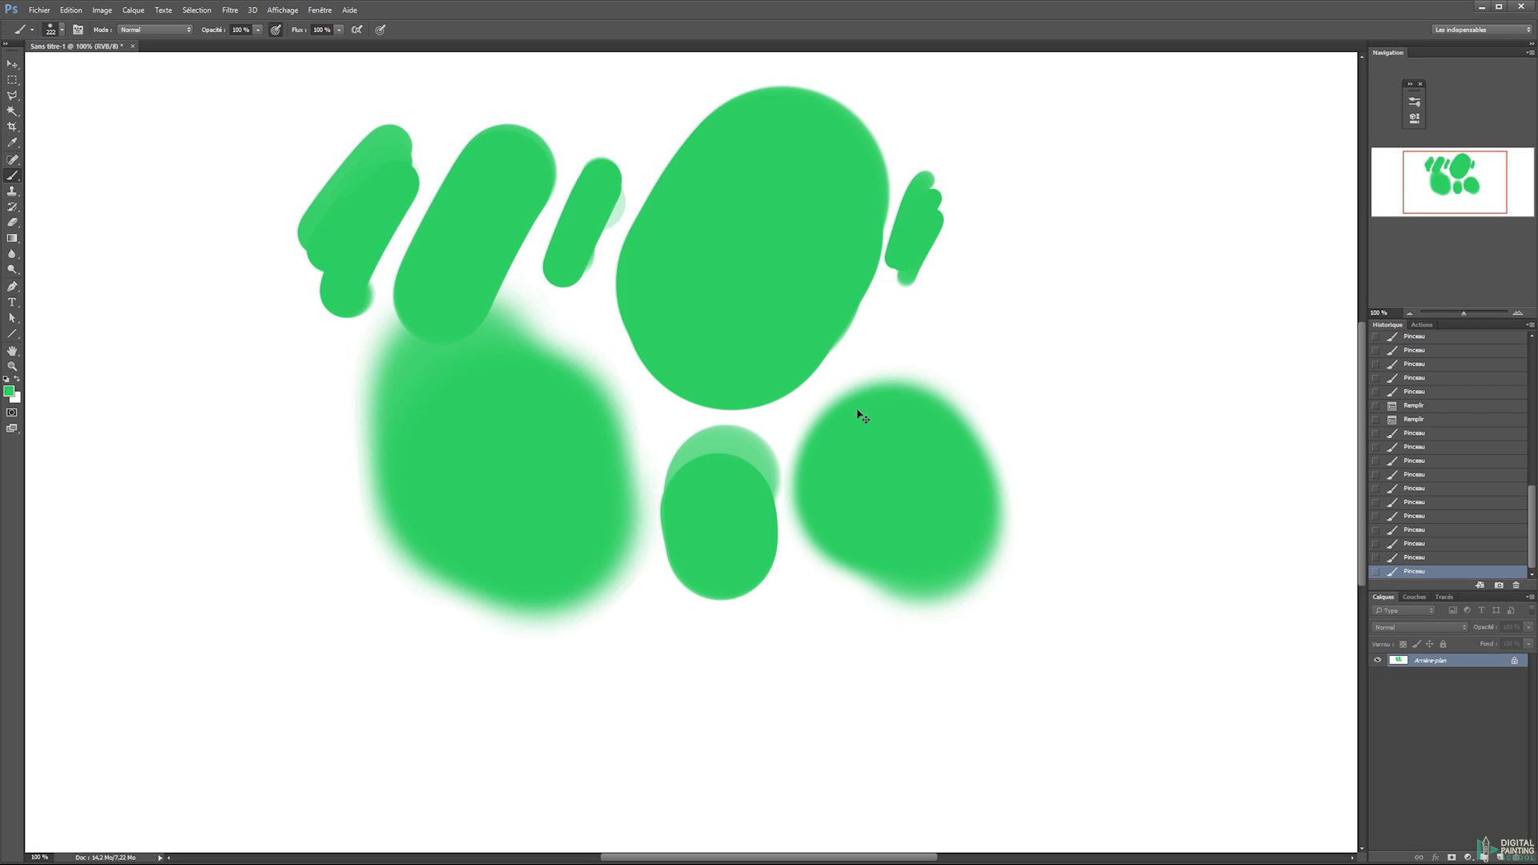
Vary the brush size and hardness directly on the canvas without leaving another stroke
mouse_move(863, 336)
mouse_down()
mouse_move(950, 339)
mouse_move(843, 317)
mouse_move(882, 706)
mouse_up()
mouse_move(749, 298)
mouse_down()
mouse_move(833, 311)
mouse_move(704, 310)
mouse_move(724, 209)
mouse_up()
drag(921, 295, 955, 335)
key(ctrl+z)
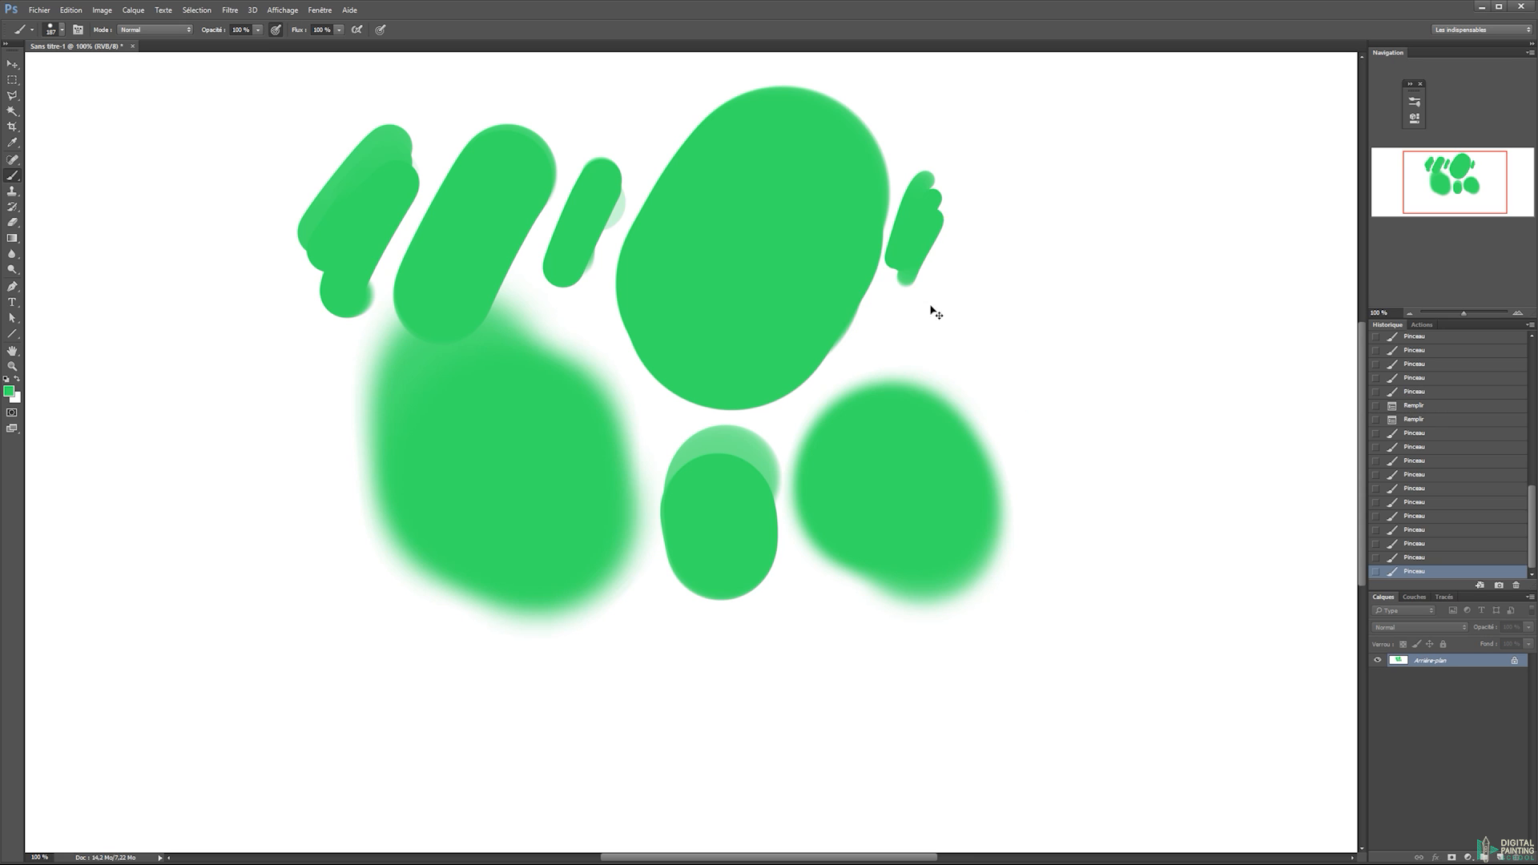